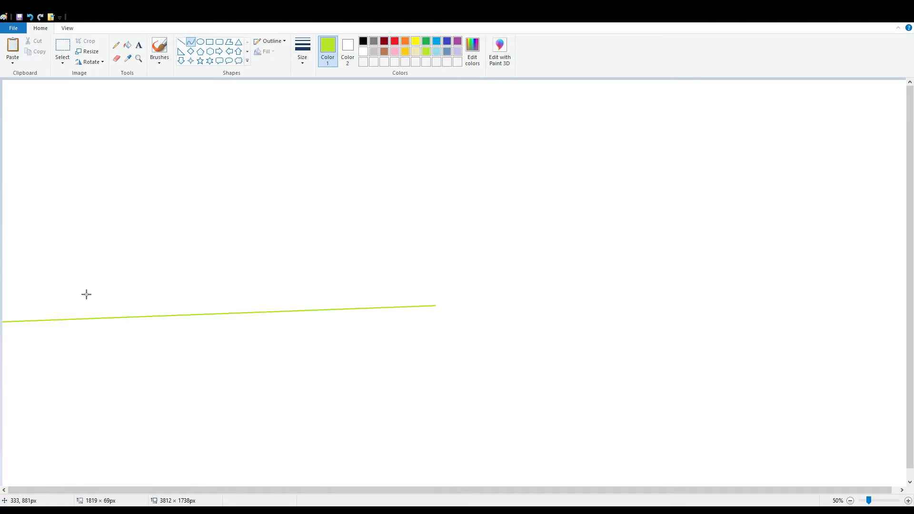
# Bend the lime line into an upward hill arc and draw an overlapping green hill arc about 2407 × 1023 px beside it
pyautogui.moveTo(85, 294); pyautogui.dragTo(310, 221)
pyautogui.click(593, 148)
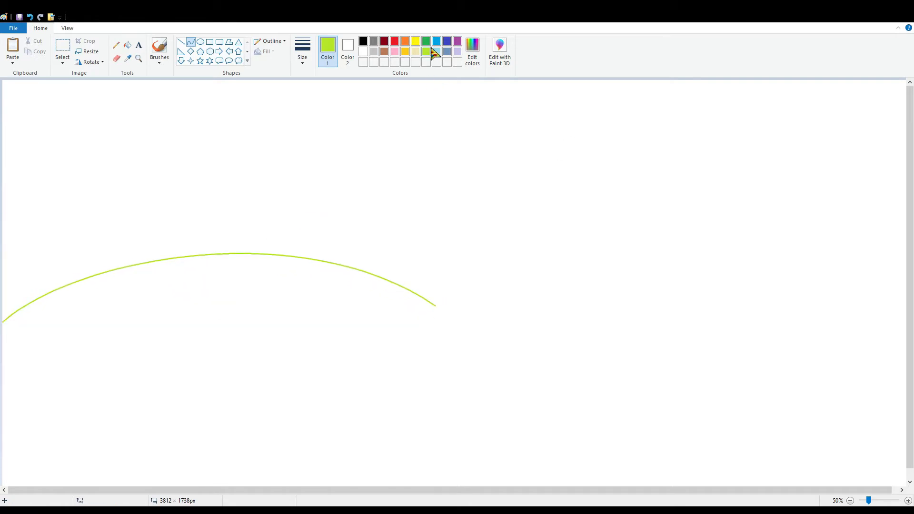
pyautogui.click(426, 41)
pyautogui.moveTo(340, 487); pyautogui.dragTo(913, 369)
pyautogui.moveTo(458, 252); pyautogui.dragTo(434, 246)
pyautogui.moveTo(828, 302)
pyautogui.mouseDown()
pyautogui.moveTo(841, 310)
pyautogui.moveTo(841, 292)
pyautogui.mouseUp()
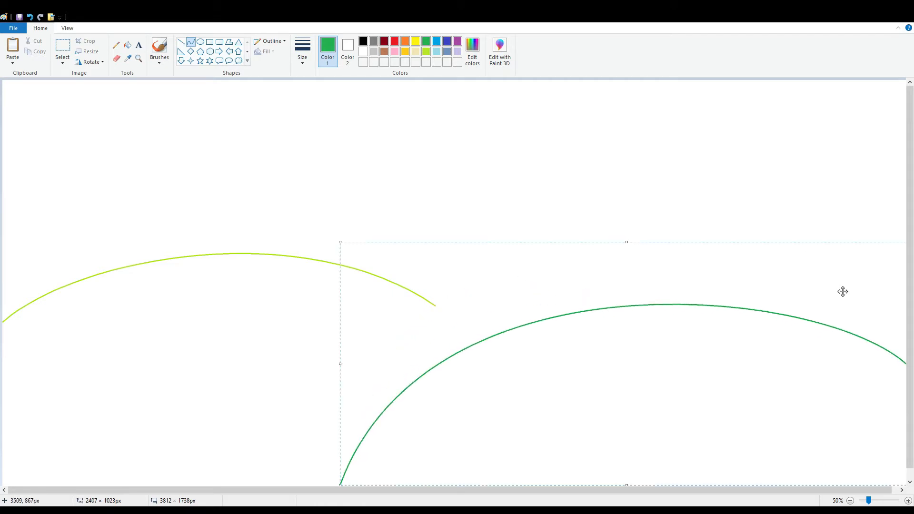
pyautogui.click(351, 203)
# Select the area around the lime arc, move it slightly down and flip it horizontally
pyautogui.click(65, 51)
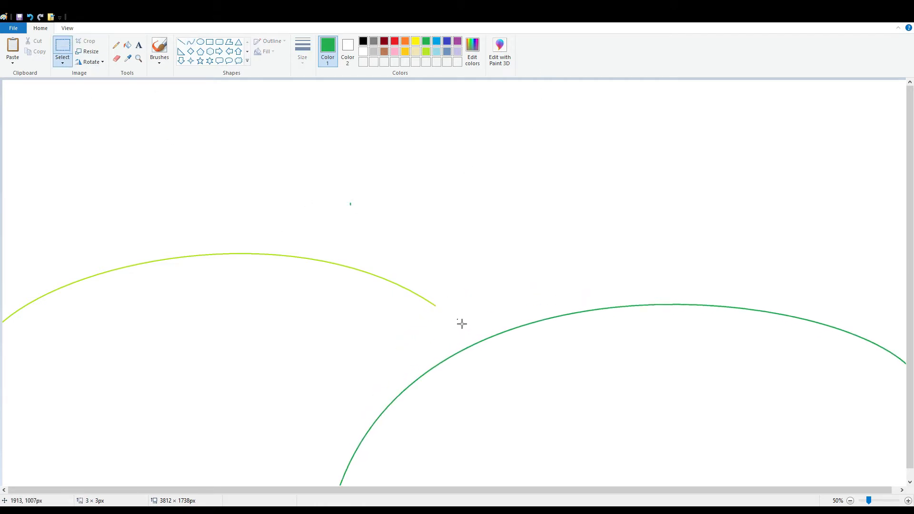
pyautogui.moveTo(460, 323); pyautogui.dragTo(4, 100)
pyautogui.click(614, 290)
pyautogui.moveTo(456, 348); pyautogui.dragTo(3, 82)
pyautogui.moveTo(99, 161); pyautogui.dragTo(99, 196)
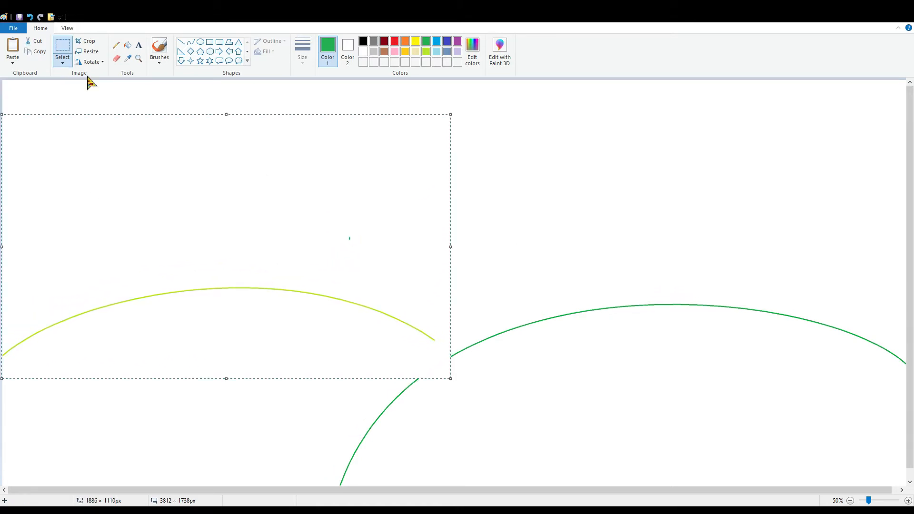
pyautogui.click(90, 61)
pyautogui.click(119, 117)
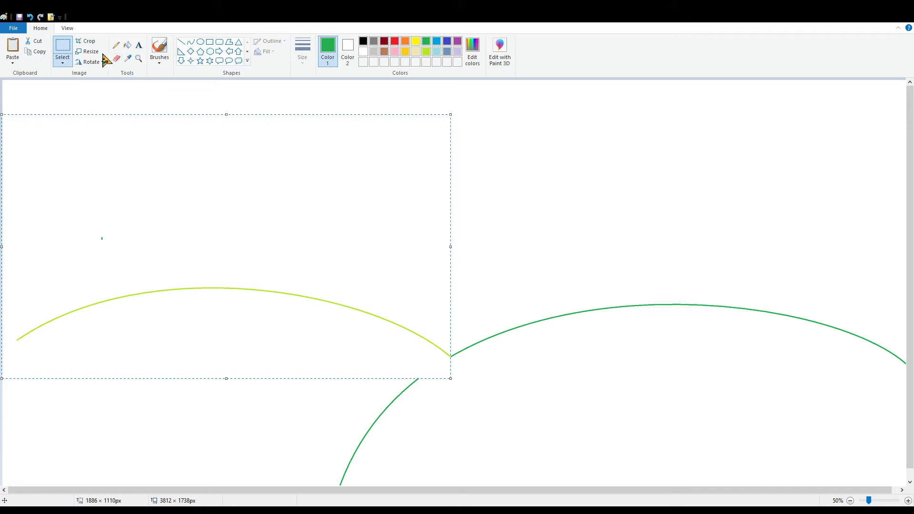
# Turn on transparent selection, then shift and widen the lime arc so its lower end reaches the green arc
pyautogui.click(66, 62)
pyautogui.click(87, 152)
pyautogui.moveTo(273, 292); pyautogui.dragTo(256, 289)
pyautogui.moveTo(436, 244); pyautogui.dragTo(456, 253)
pyautogui.click(456, 257)
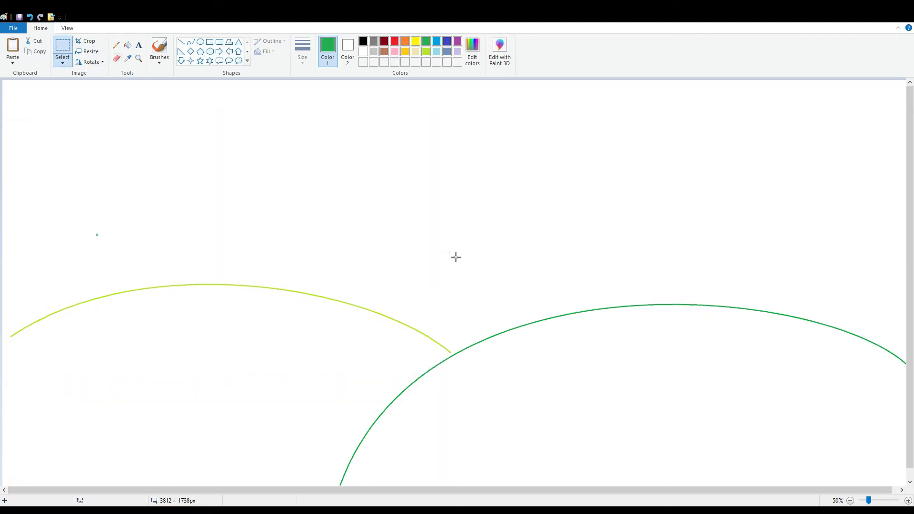
# Extend the lime arc to the canvas's left edge and the green arc to its bottom edge with matching straight lines
pyautogui.click(908, 501)
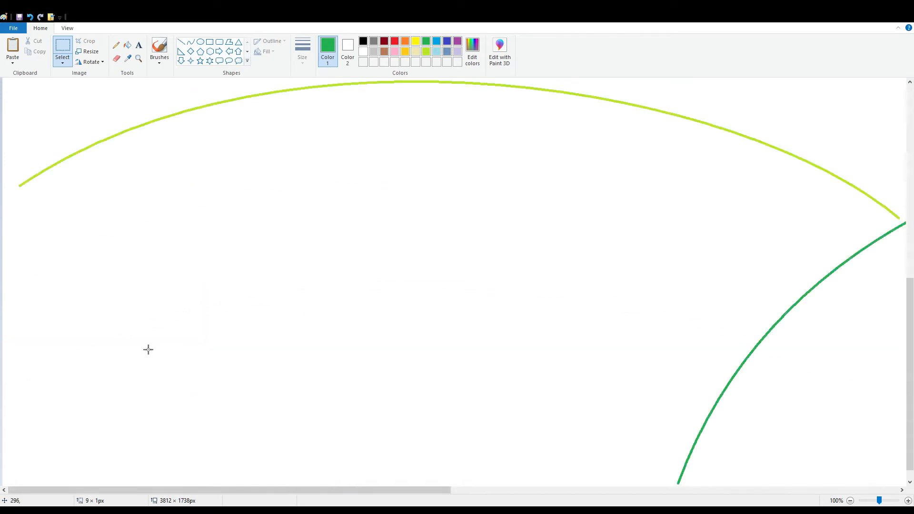
pyautogui.click(181, 46)
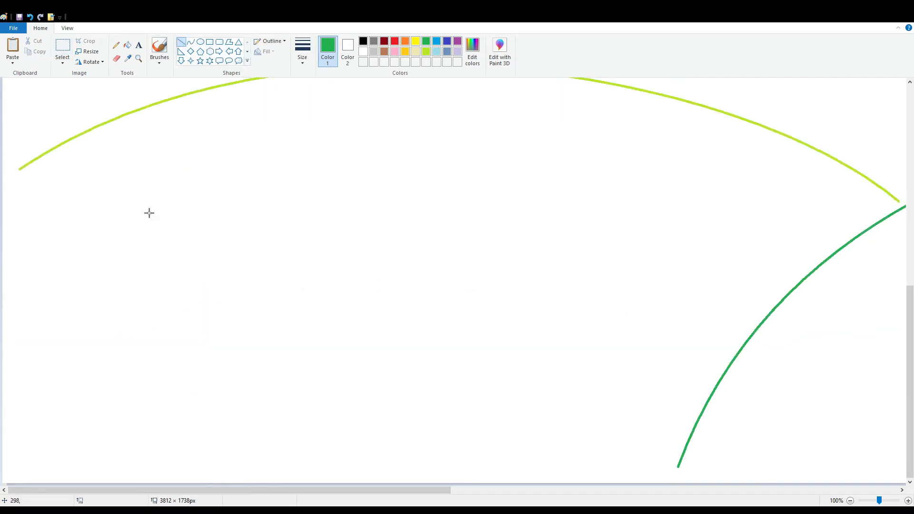
pyautogui.moveTo(21, 168)
pyautogui.mouseDown()
pyautogui.moveTo(2, 191)
pyautogui.moveTo(1, 184)
pyautogui.mouseUp()
pyautogui.click(426, 54)
pyautogui.click(567, 262)
pyautogui.click(425, 43)
pyautogui.moveTo(681, 469); pyautogui.dragTo(675, 494)
# Delete the small stray green mark above the lime arc
pyautogui.scroll(8, 342, 270)
pyautogui.scroll(-4, 257, 134)
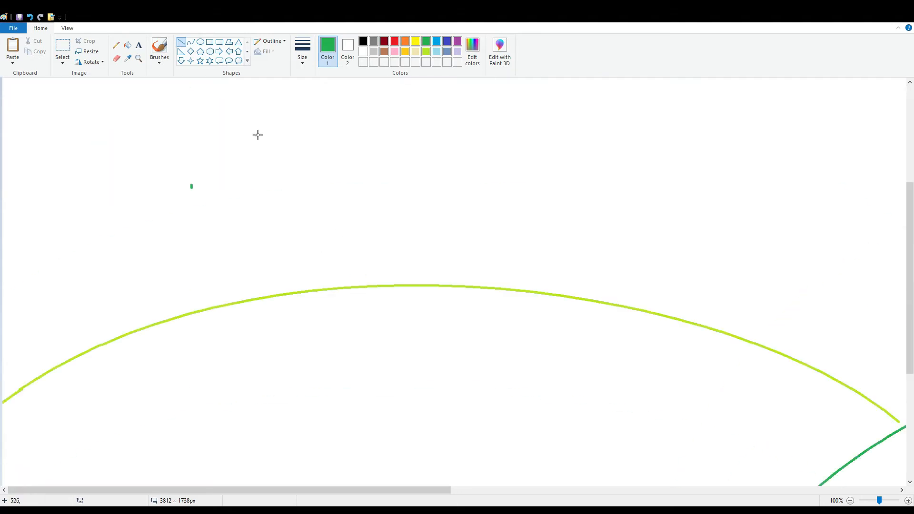
pyautogui.click(63, 48)
pyautogui.moveTo(162, 151); pyautogui.dragTo(236, 213)
pyautogui.press('Delete')
pyautogui.click(850, 500)
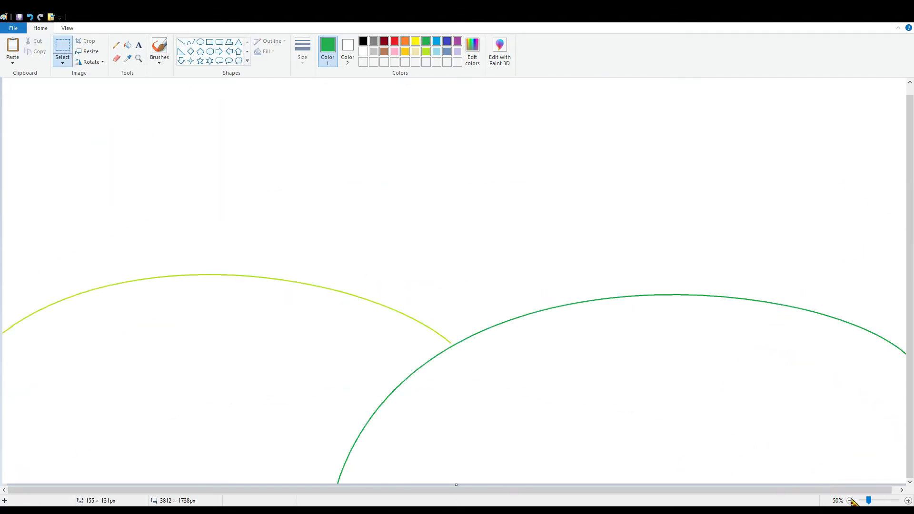
# Close the gap between the lime and green arcs with a straight lime line, undoing misplaced strokes
pyautogui.click(426, 52)
pyautogui.moveTo(411, 318); pyautogui.dragTo(473, 330)
pyautogui.click(181, 42)
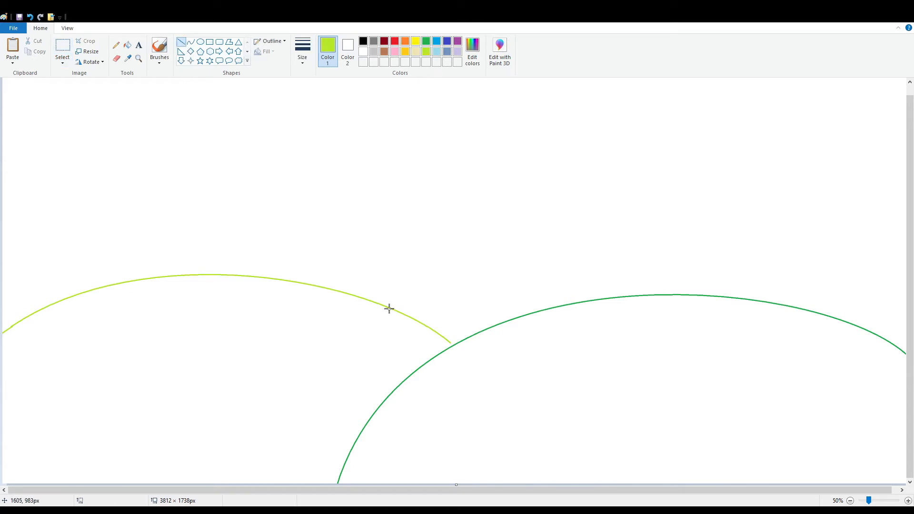
pyautogui.moveTo(388, 308); pyautogui.dragTo(470, 344)
pyautogui.hotkey('ctrl', 'z')
pyautogui.hotkey('ctrl', 'z')
# Fill the area under the left arc with lime and the area under the right arc with green
pyautogui.click(127, 45)
pyautogui.click(260, 307)
pyautogui.click(426, 41)
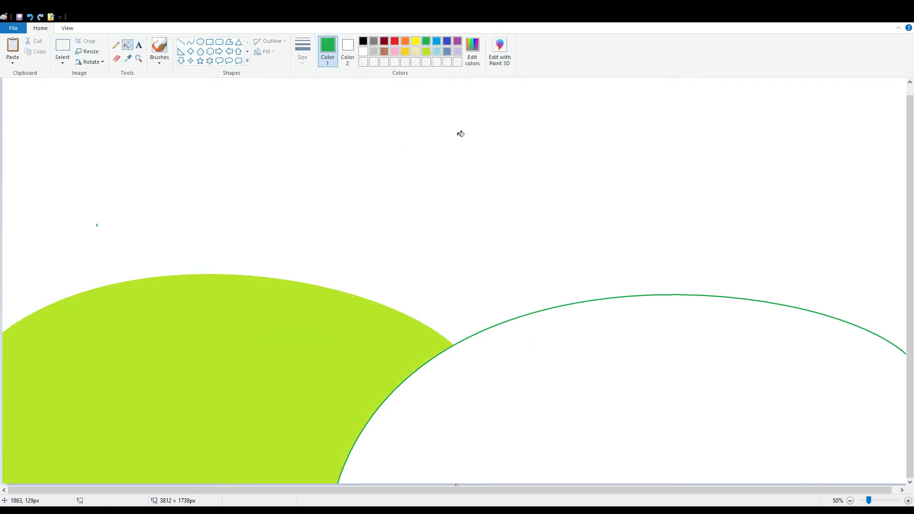
pyautogui.click(673, 430)
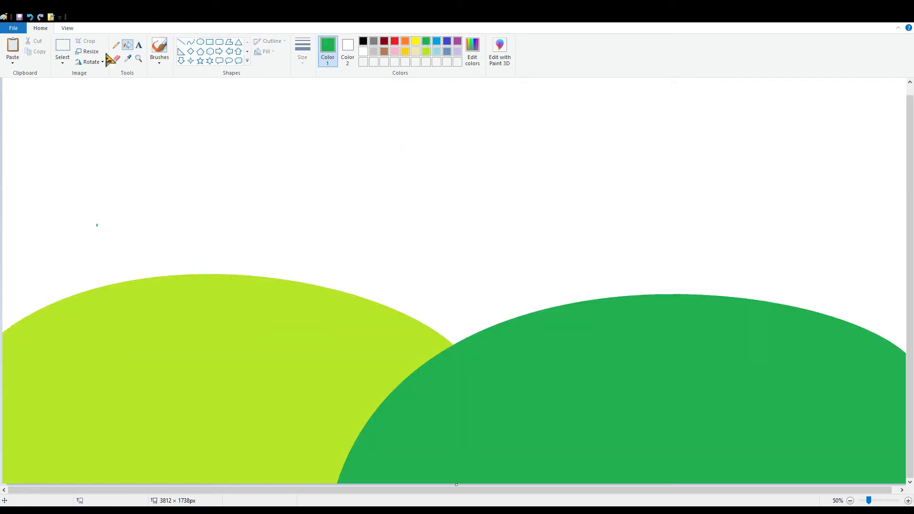
# Select the stray green mark above the lime hill and cut it out
pyautogui.click(63, 47)
pyautogui.moveTo(54, 211); pyautogui.dragTo(141, 234)
pyautogui.click(36, 44)
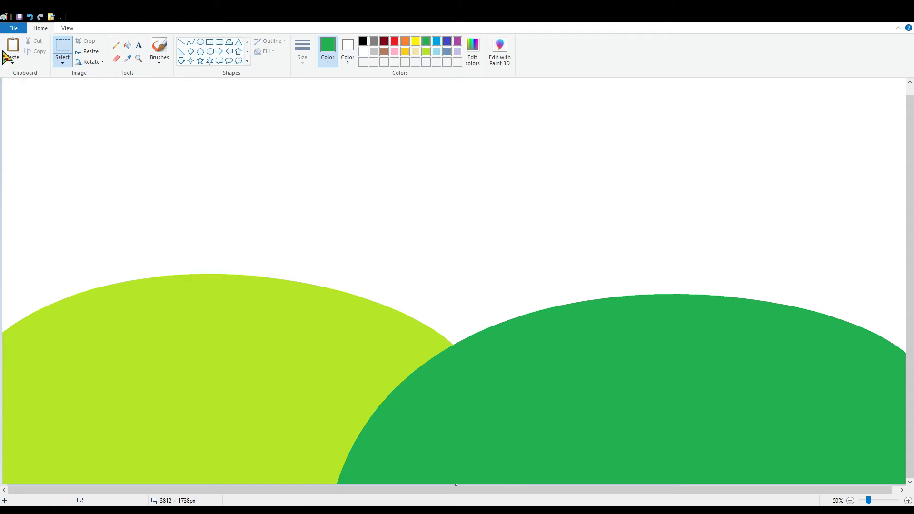
# Select the whole drawing, move it down and stretch it slightly so the hills reach the canvas's right edge
pyautogui.scroll(2, 157, 215)
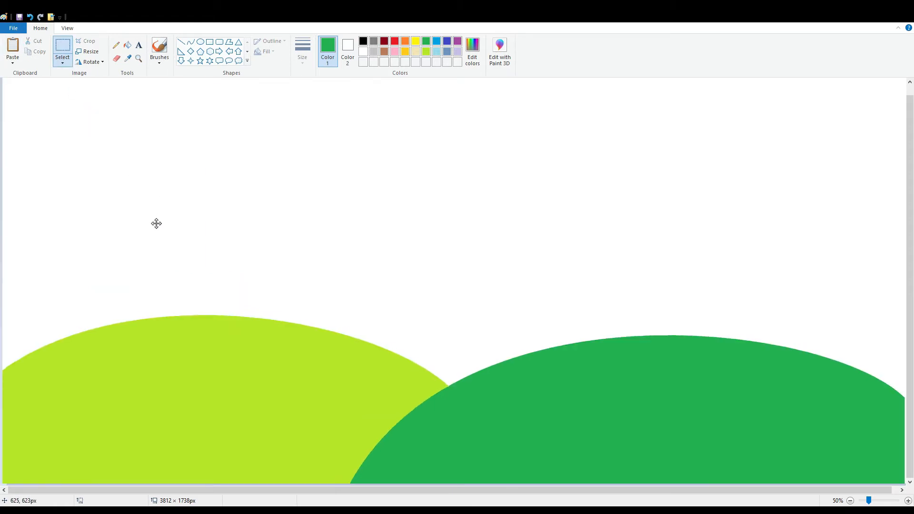
pyautogui.hotkey('ctrl', 'a')
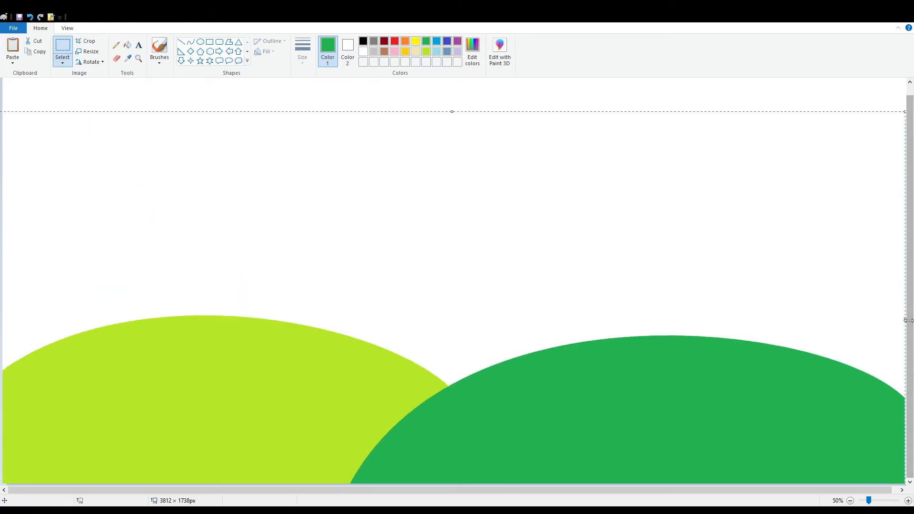
pyautogui.moveTo(905, 319); pyautogui.dragTo(911, 319)
pyautogui.click(71, 135)
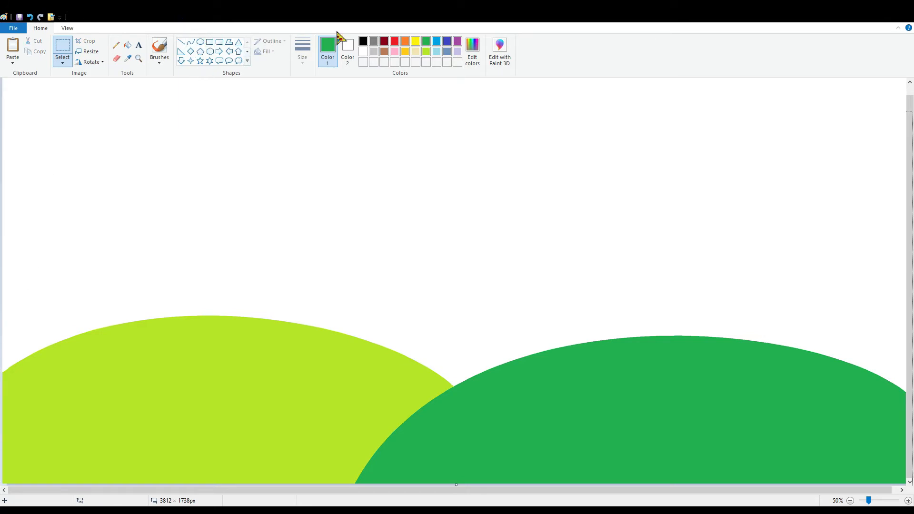
# Draw two blue wall lines standing on top of the green hill, each leaning outward towards its upper end
pyautogui.click(181, 42)
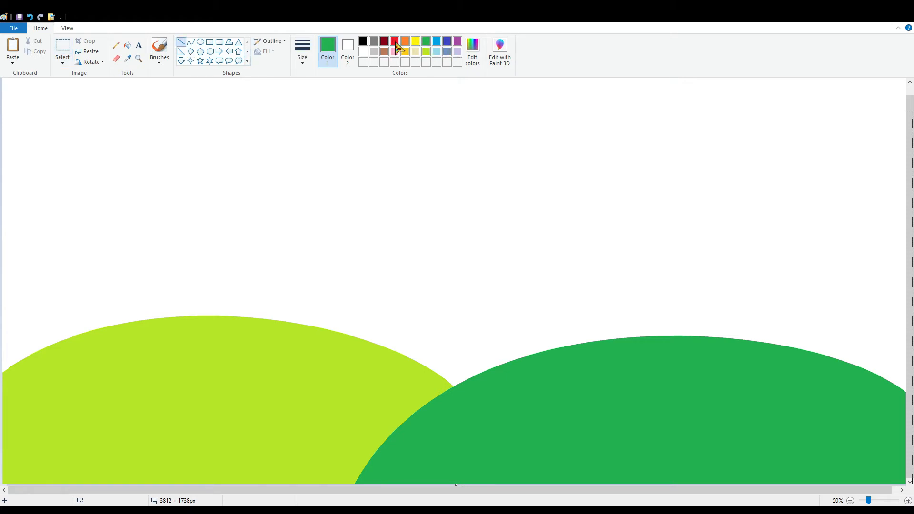
pyautogui.click(395, 41)
pyautogui.moveTo(586, 342)
pyautogui.mouseDown()
pyautogui.moveTo(595, 270)
pyautogui.moveTo(568, 266)
pyautogui.moveTo(566, 251)
pyautogui.mouseUp()
pyautogui.click(435, 44)
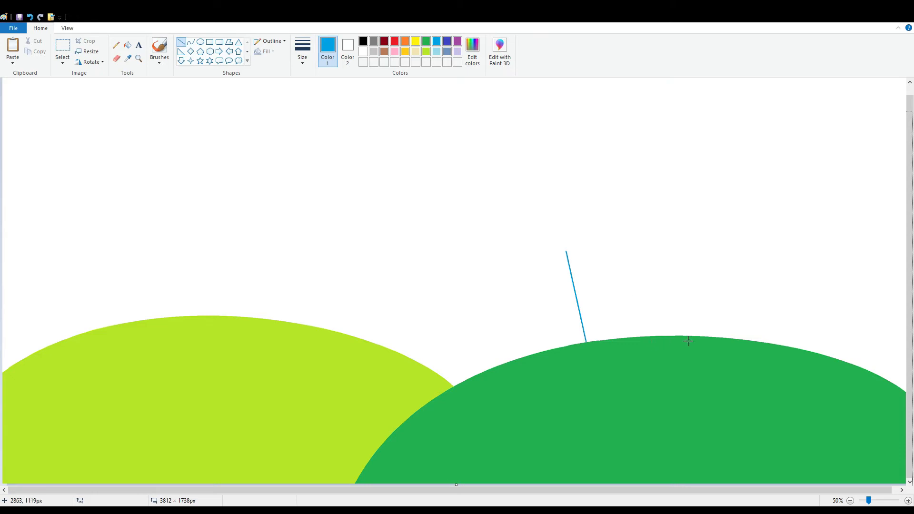
pyautogui.moveTo(694, 336); pyautogui.dragTo(709, 254)
pyautogui.click(778, 246)
# Draw two sloping roof lines meeting in a peak above the walls, using a custom darker red
pyautogui.scroll(1, 464, 138)
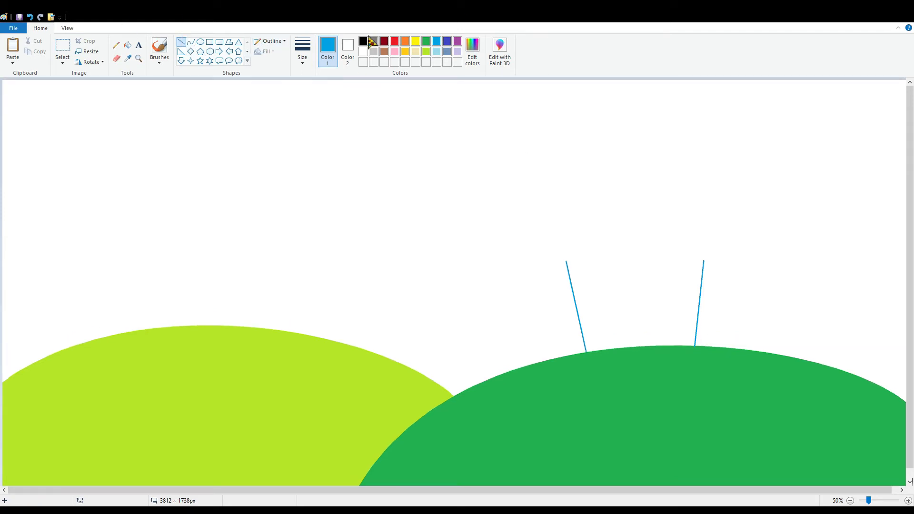
pyautogui.click(394, 41)
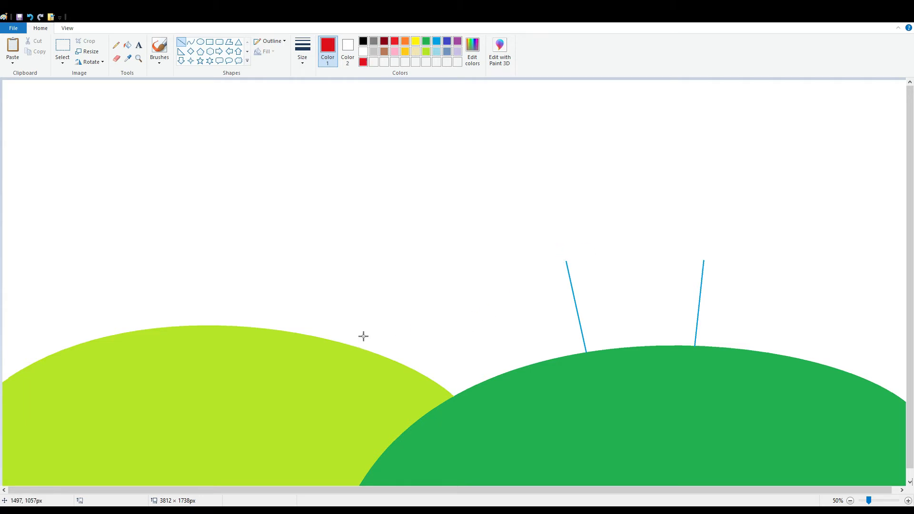
pyautogui.moveTo(553, 273); pyautogui.dragTo(622, 195)
pyautogui.moveTo(586, 237); pyautogui.dragTo(583, 235)
pyautogui.moveTo(622, 200)
pyautogui.mouseDown()
pyautogui.moveTo(636, 183)
pyautogui.moveTo(631, 190)
pyautogui.moveTo(723, 271)
pyautogui.mouseUp()
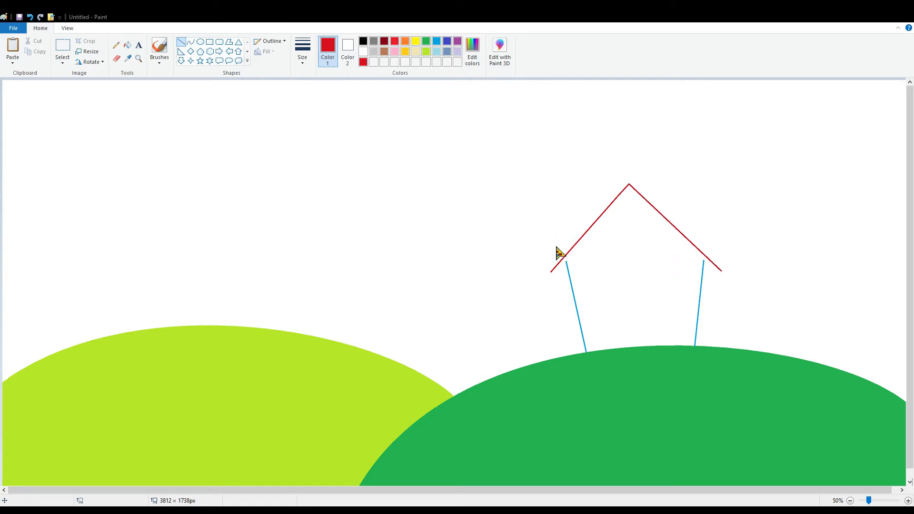
pyautogui.moveTo(556, 246); pyautogui.dragTo(555, 249)
pyautogui.click(370, 326)
# Draw parallel inner roof lines and short end caps in the same red to close the roof outline
pyautogui.click(908, 501)
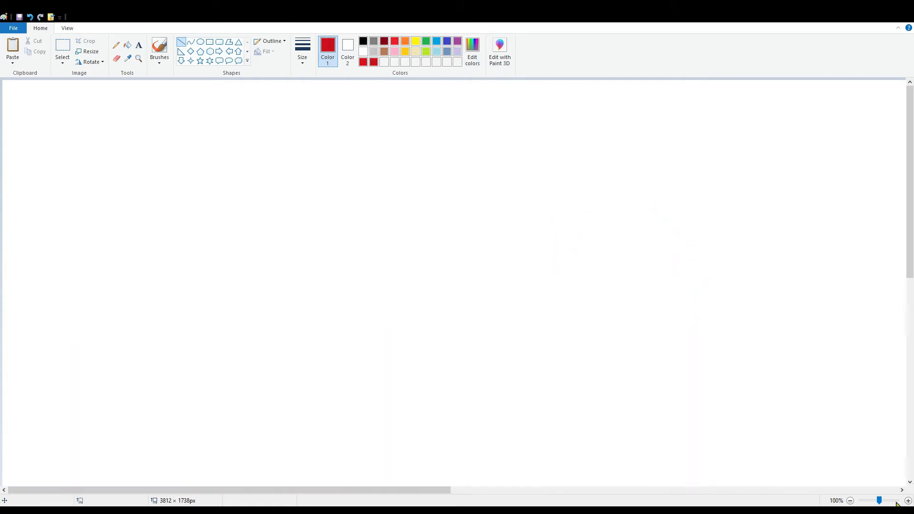
pyautogui.moveTo(409, 492); pyautogui.dragTo(756, 493)
pyautogui.scroll(-5, 515, 377)
pyautogui.moveTo(395, 165)
pyautogui.mouseDown()
pyautogui.moveTo(408, 168)
pyautogui.moveTo(453, 125)
pyautogui.moveTo(503, 151)
pyautogui.moveTo(542, 123)
pyautogui.moveTo(548, 107)
pyautogui.moveTo(653, 188)
pyautogui.moveTo(727, 272)
pyautogui.moveTo(735, 261)
pyautogui.mouseUp()
pyautogui.scroll(1, 454, 123)
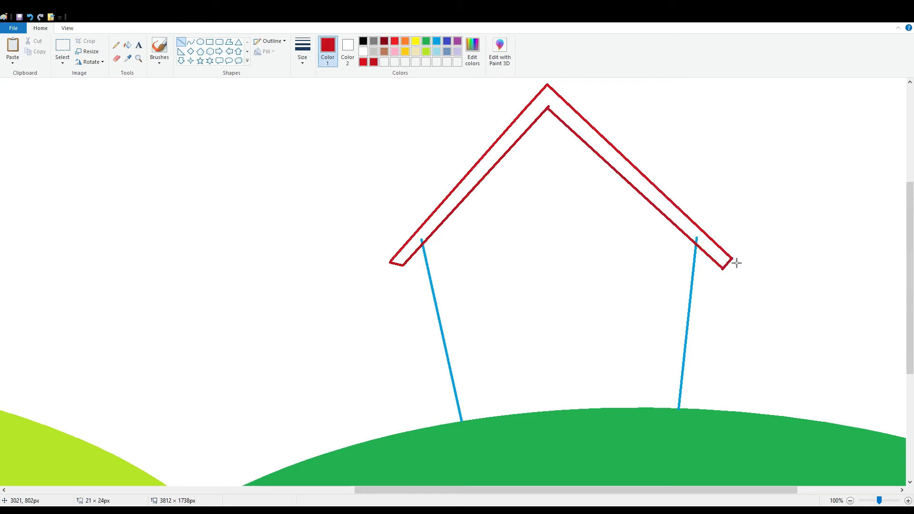
# Fill the roof band and the wall-line stubs inside it with red, and fill the house body with blue
pyautogui.click(127, 45)
pyautogui.click(438, 233)
pyautogui.click(422, 241)
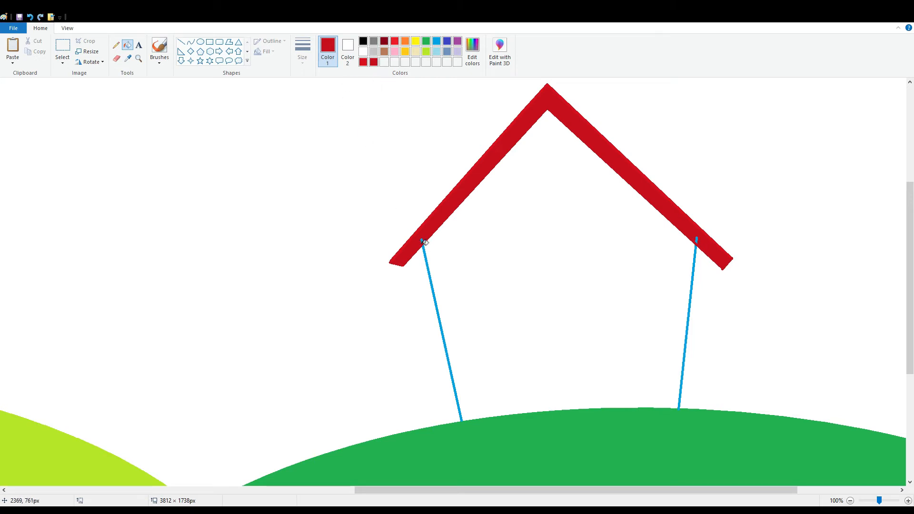
pyautogui.click(423, 241)
pyautogui.click(697, 241)
pyautogui.click(437, 41)
pyautogui.click(493, 214)
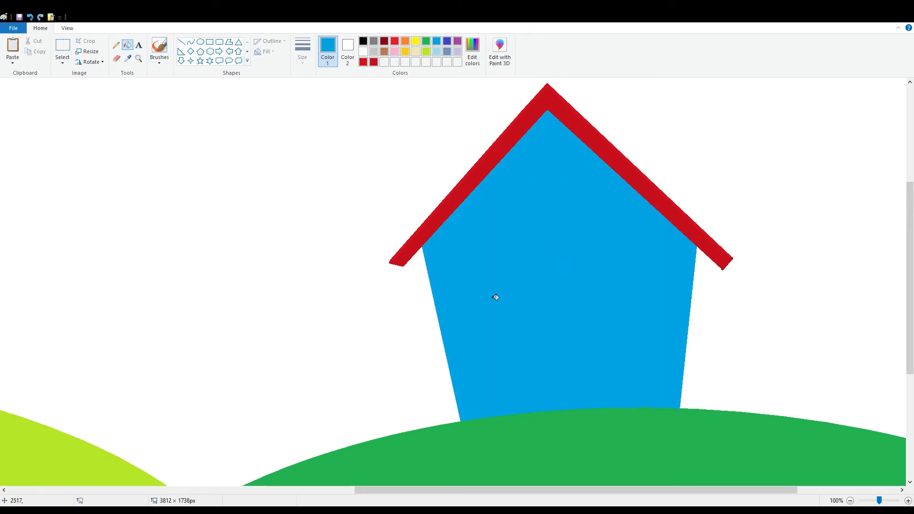
# Set up the Ellipse tool with a dark red outline and a solid fill in a custom darker gold
pyautogui.click(200, 41)
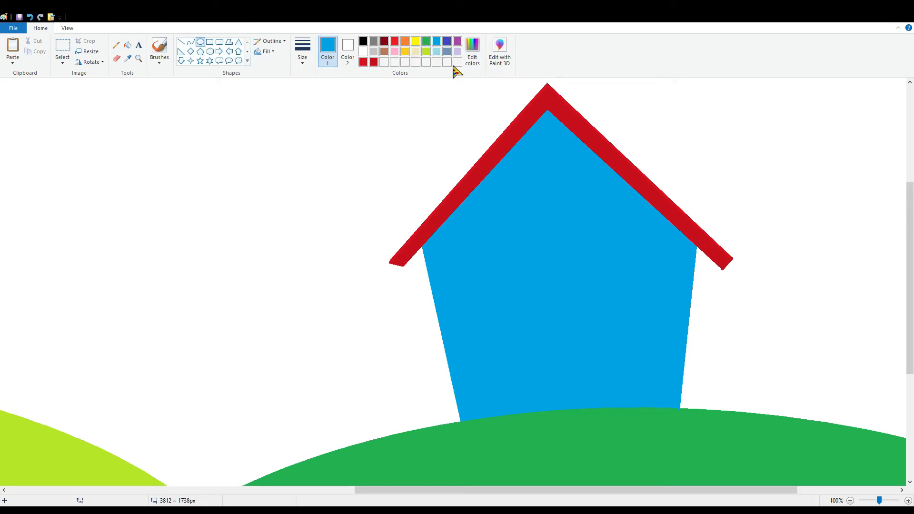
pyautogui.click(405, 52)
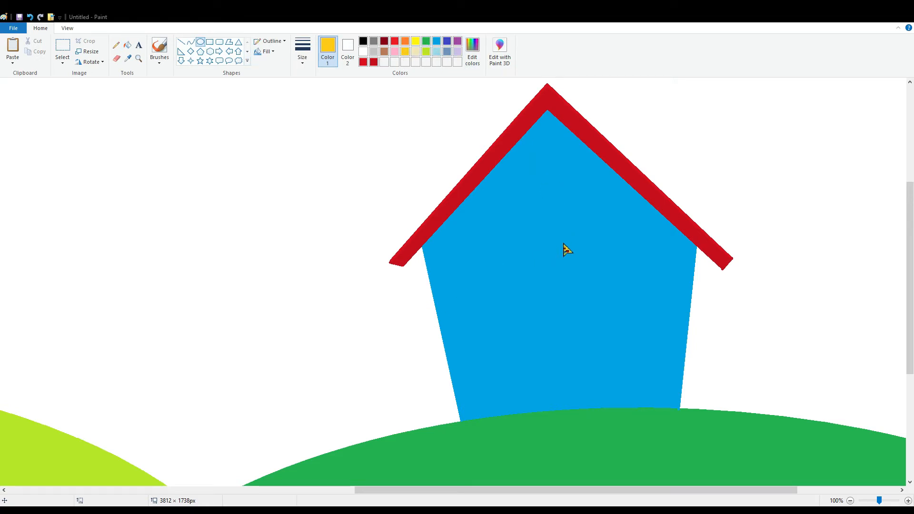
pyautogui.click(376, 307)
pyautogui.click(268, 50)
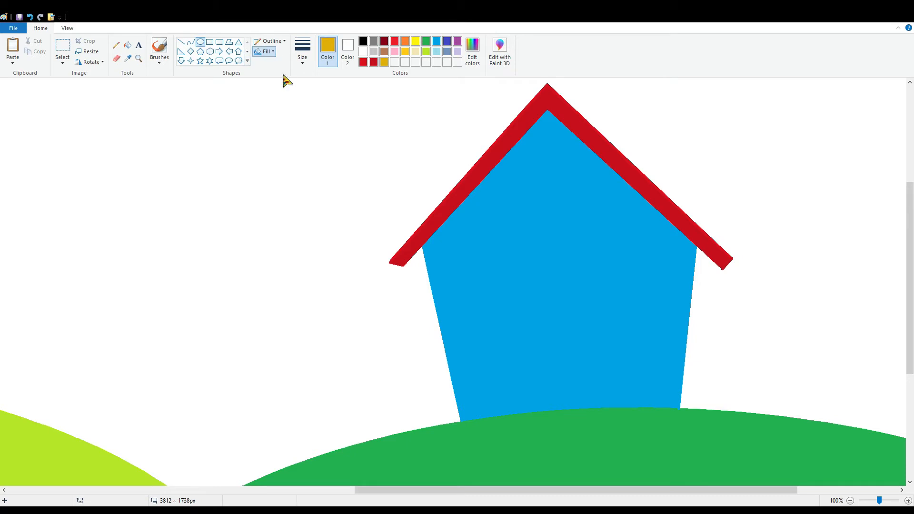
pyautogui.click(363, 41)
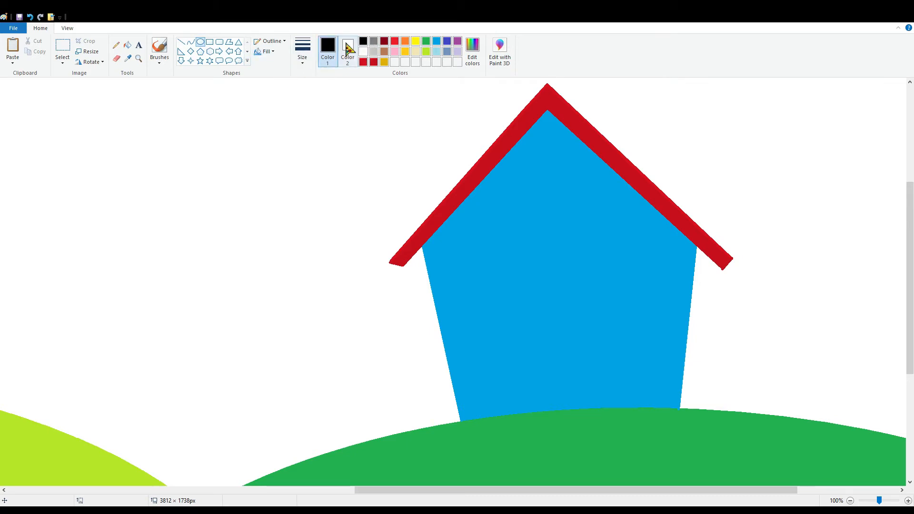
pyautogui.click(384, 41)
pyautogui.click(347, 50)
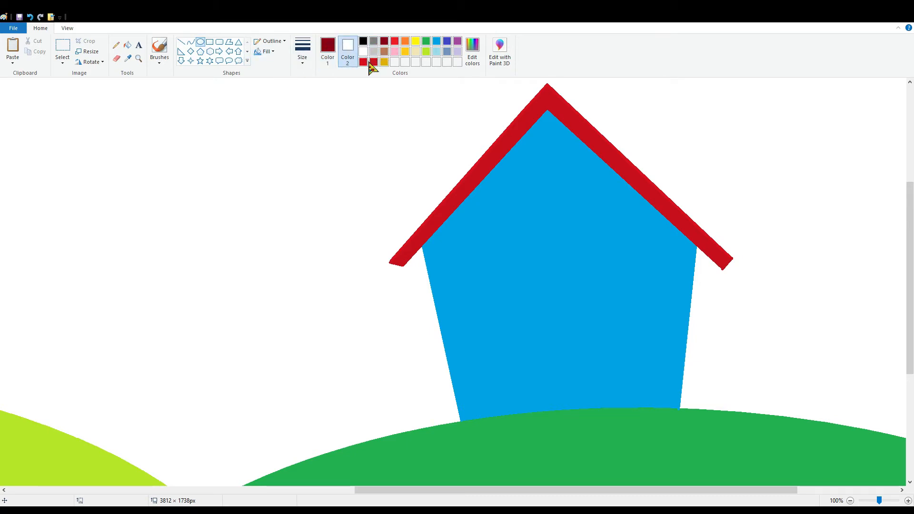
pyautogui.click(384, 62)
pyautogui.moveTo(525, 173); pyautogui.dragTo(587, 239)
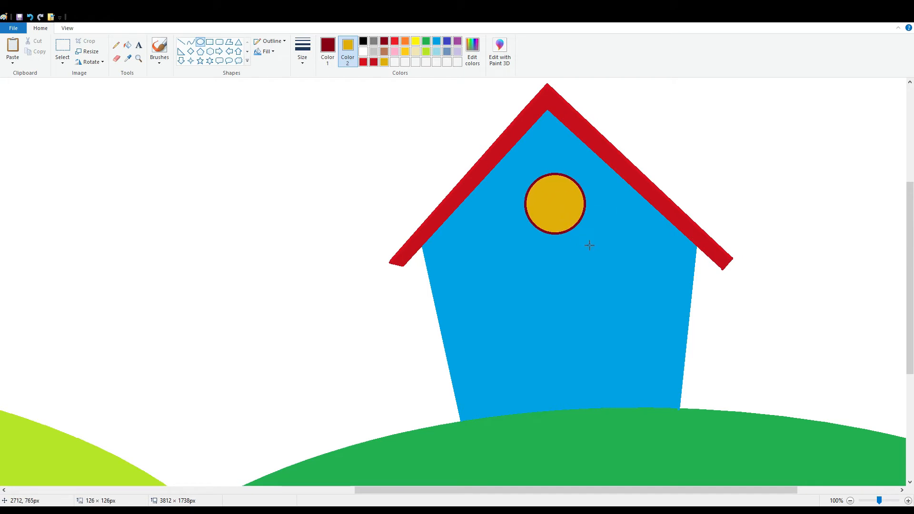
pyautogui.moveTo(563, 209); pyautogui.dragTo(556, 190)
pyautogui.click(620, 161)
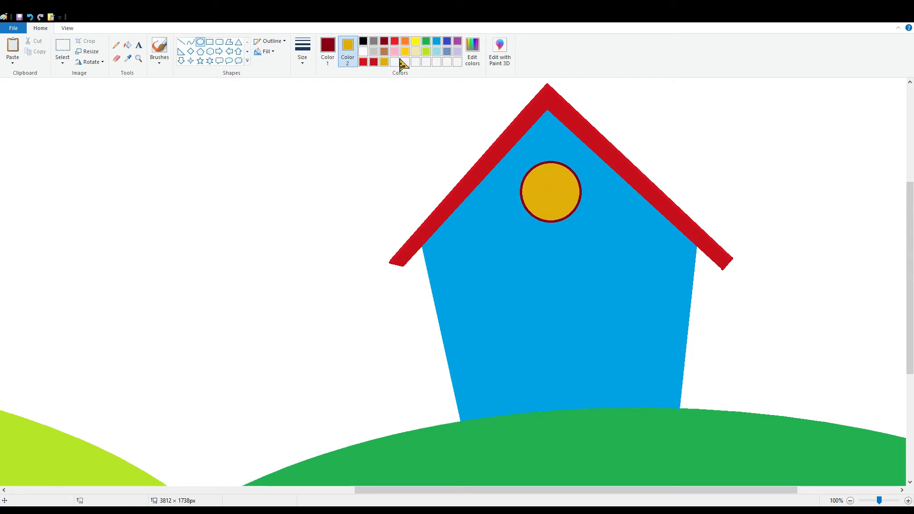
pyautogui.hotkey('ctrl', 'z')
# Draw a gold round window about 116 px across below the roof peak and thicken its dark red outline
pyautogui.moveTo(525, 165); pyautogui.dragTo(579, 227)
pyautogui.press('ctrl+KP_Add')
pyautogui.press('ctrl+KP_Add')
pyautogui.press('ctrl+KP_Add')
pyautogui.press('ctrl+KP_Add')
pyautogui.press('ctrl+KP_Add')
pyautogui.press('ctrl+KP_Add')
pyautogui.press('ctrl+KP_Add')
pyautogui.press('ctrl+KP_Add')
pyautogui.press('ctrl+KP_Add')
pyautogui.press('ctrl+KP_Add')
pyautogui.press('ctrl+KP_Add')
pyautogui.press('ctrl+KP_Add')
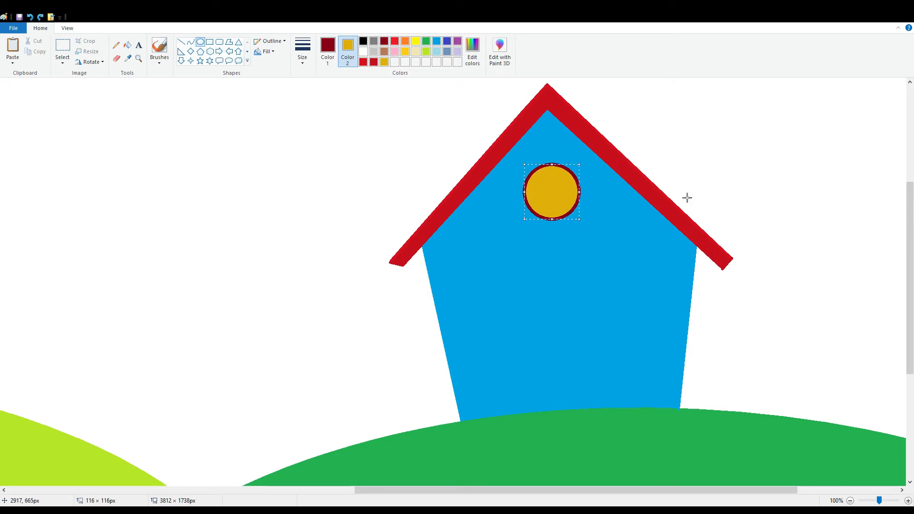
pyautogui.press('ctrl+KP_Subtract')
pyautogui.press('ctrl+KP_Subtract')
pyautogui.press('ctrl+KP_Subtract')
pyautogui.press('ctrl+KP_Subtract')
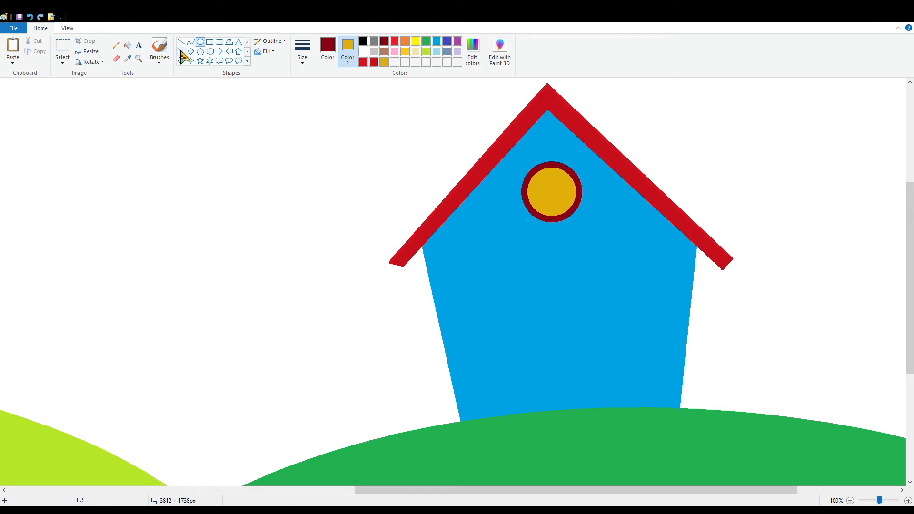
# Draw a vertical line about 112 px long and a crossing horizontal line in dark red to divide the round window into four panes
pyautogui.click(182, 51)
pyautogui.click(182, 42)
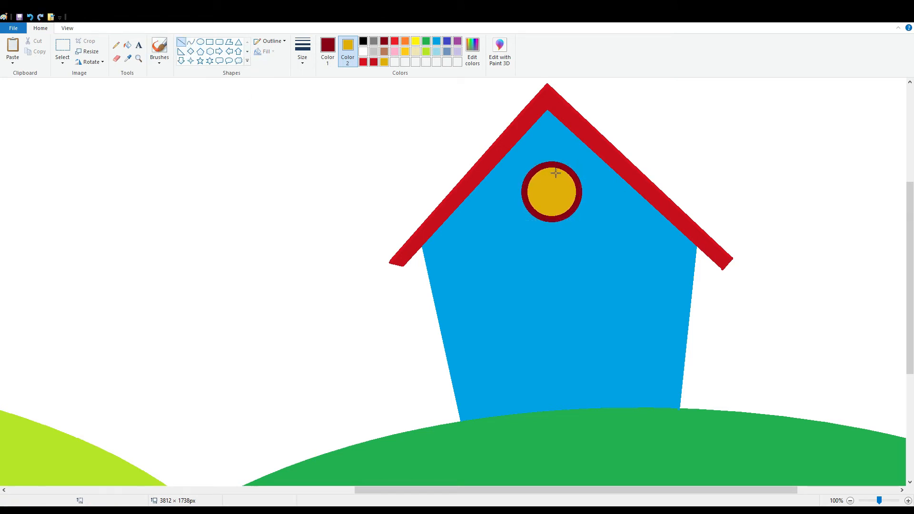
pyautogui.moveTo(551, 166); pyautogui.dragTo(551, 218)
pyautogui.press('Right')
pyautogui.press('Right')
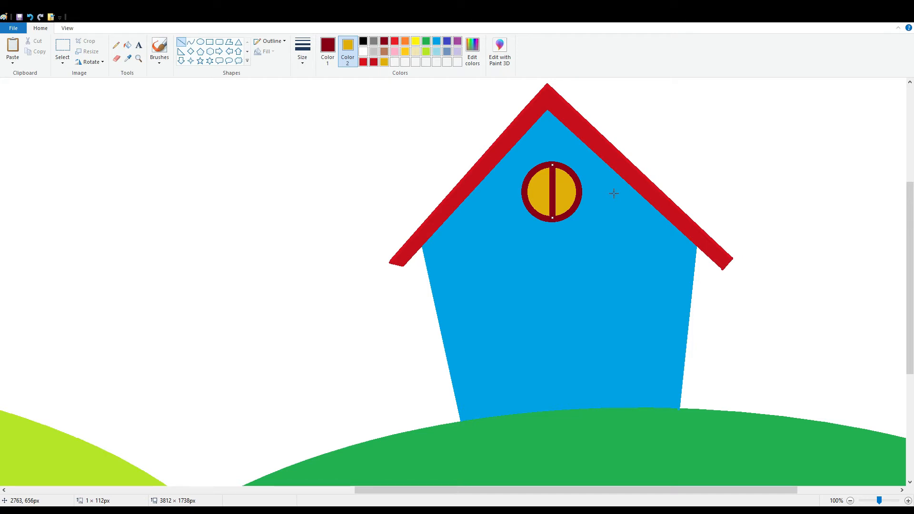
pyautogui.moveTo(525, 192); pyautogui.dragTo(575, 192)
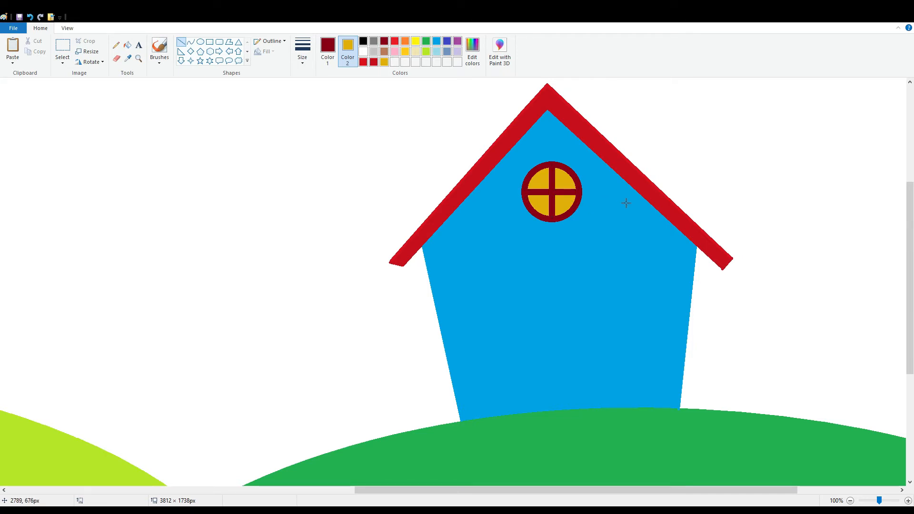
pyautogui.click(210, 42)
pyautogui.moveTo(449, 248); pyautogui.dragTo(516, 316)
pyautogui.moveTo(500, 295); pyautogui.dragTo(516, 295)
pyautogui.hotkey('ctrl', 'z')
# Draw a slanted four-sided gold window about 106 × 90 px with dark red outline on the left wall, and add crossing bars
pyautogui.click(229, 42)
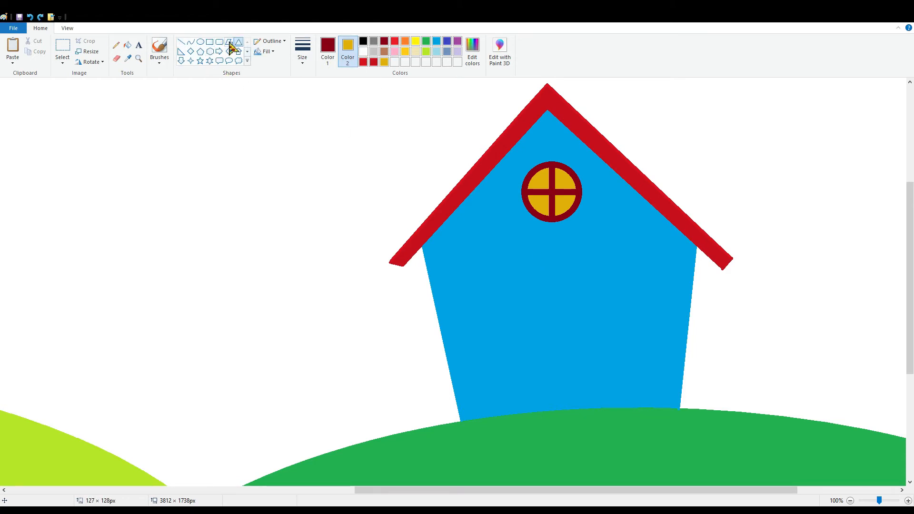
pyautogui.moveTo(452, 272)
pyautogui.mouseDown()
pyautogui.moveTo(465, 323)
pyautogui.moveTo(527, 320)
pyautogui.moveTo(519, 264)
pyautogui.moveTo(443, 272)
pyautogui.moveTo(455, 275)
pyautogui.mouseUp()
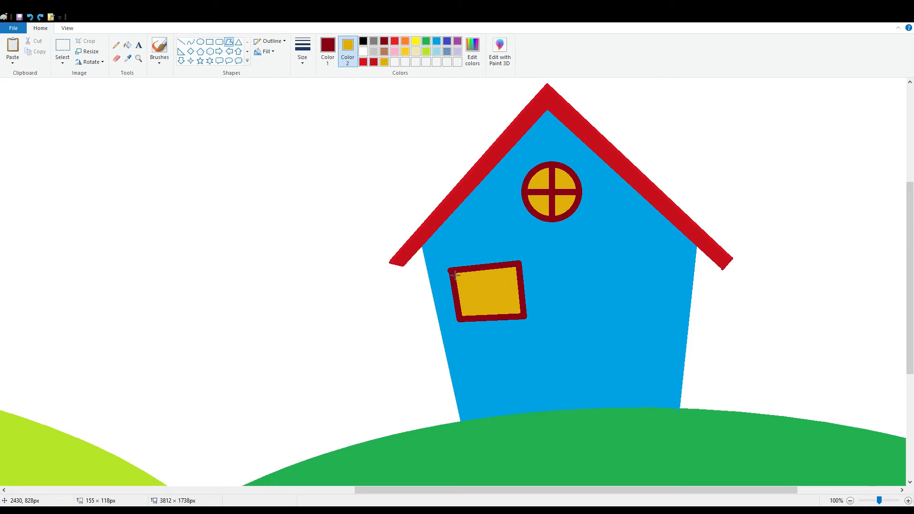
pyautogui.click(454, 275)
pyautogui.moveTo(524, 264); pyautogui.dragTo(503, 277)
pyautogui.moveTo(478, 307); pyautogui.dragTo(487, 303)
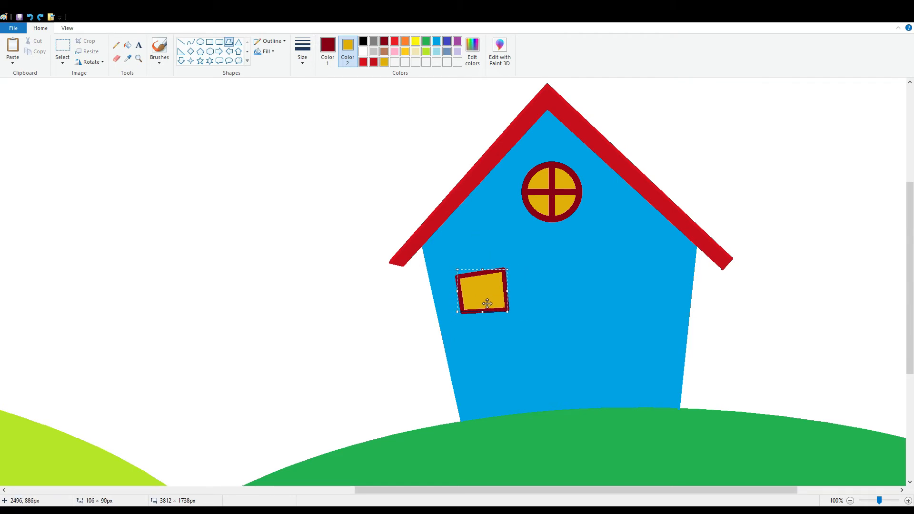
pyautogui.click(332, 165)
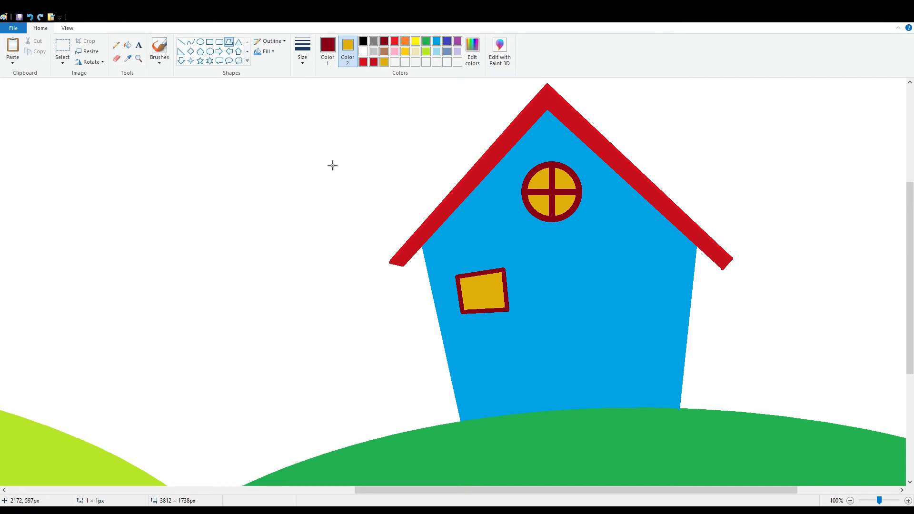
pyautogui.click(181, 42)
pyautogui.moveTo(482, 279)
pyautogui.mouseDown()
pyautogui.moveTo(489, 315)
pyautogui.moveTo(484, 296)
pyautogui.moveTo(509, 294)
pyautogui.mouseUp()
# Copy the left window, set the secondary colour to white, and place a horizontally mirrored copy on the right side of the house
pyautogui.click(62, 46)
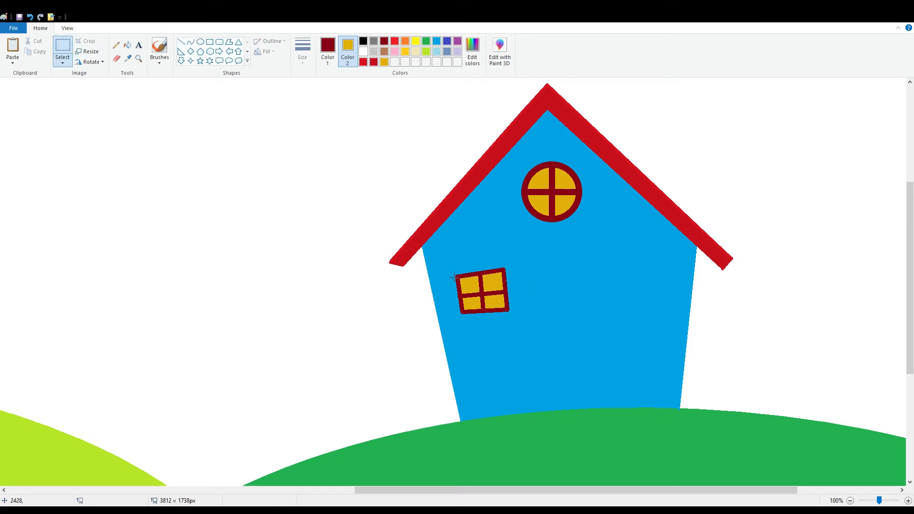
pyautogui.click(37, 51)
pyautogui.click(13, 47)
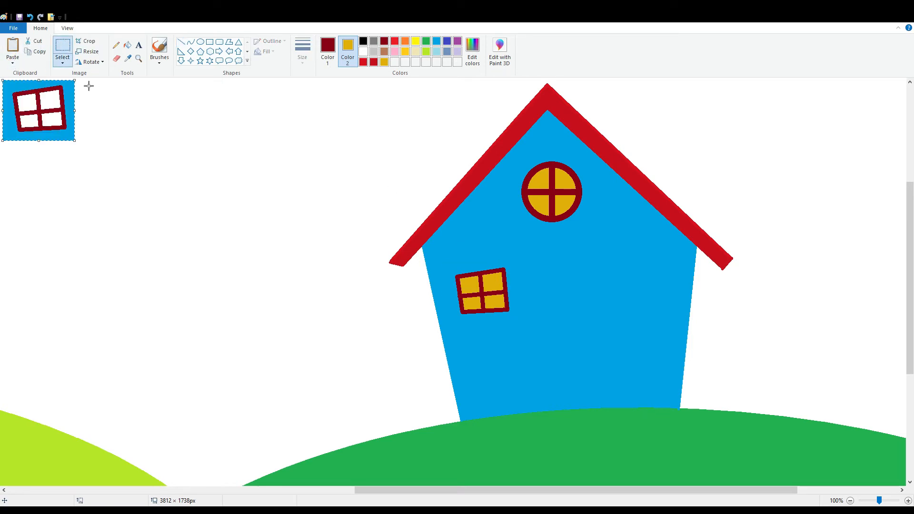
pyautogui.click(30, 17)
pyautogui.click(363, 52)
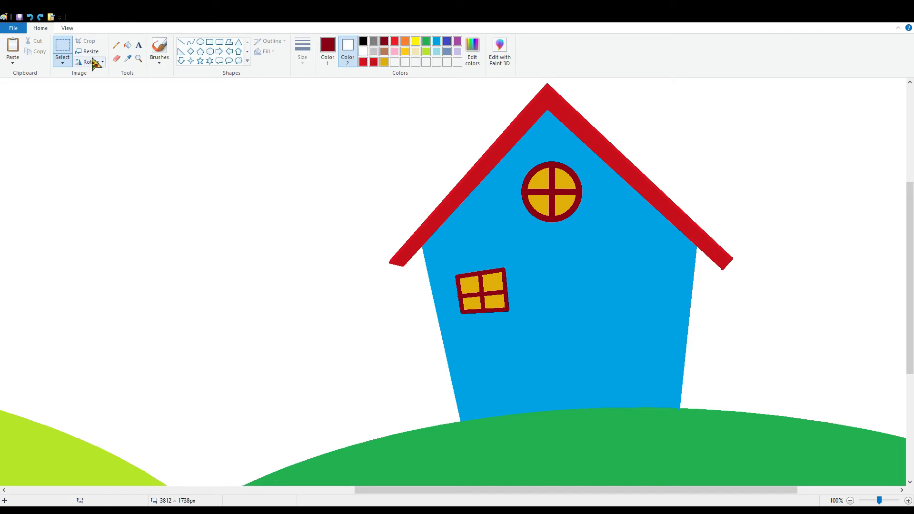
pyautogui.click(12, 48)
pyautogui.moveTo(52, 121); pyautogui.dragTo(662, 301)
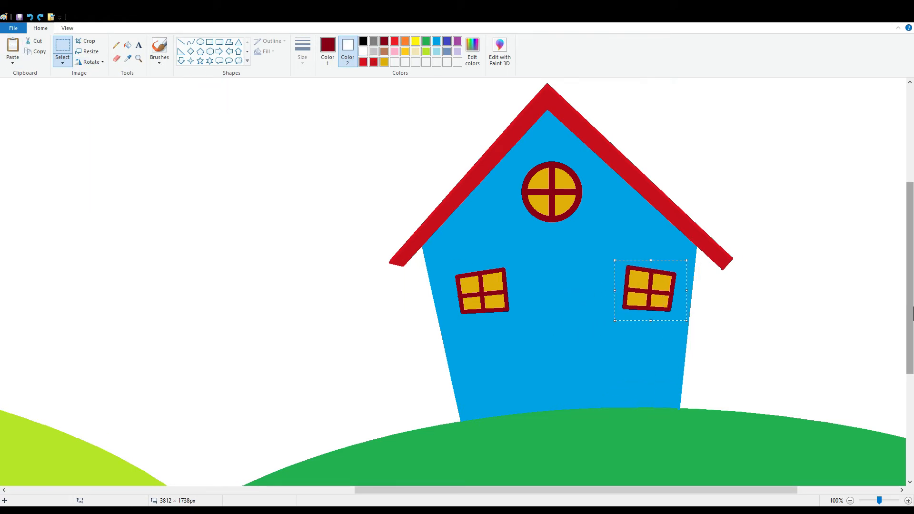
pyautogui.click(816, 351)
# Draw a door frame with dark red lines between the two lower windows, tapering down to the green hill
pyautogui.click(181, 41)
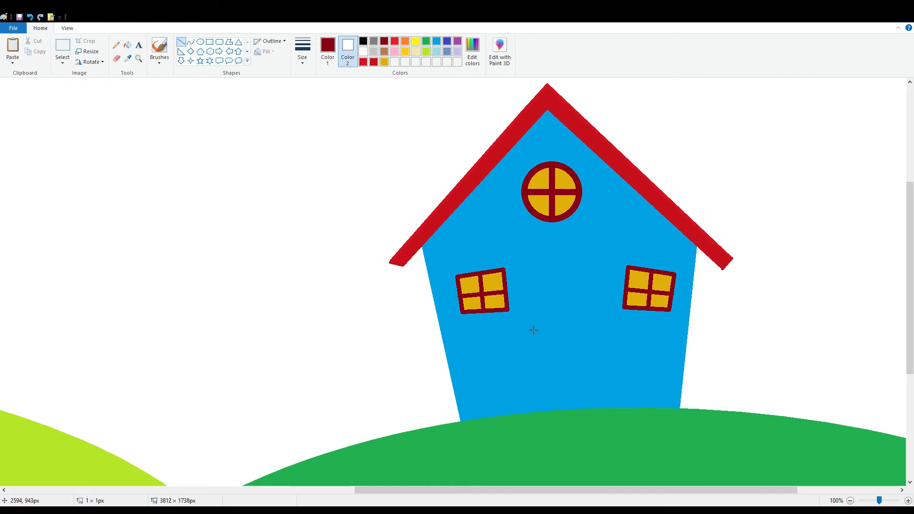
pyautogui.moveTo(528, 325); pyautogui.dragTo(540, 411)
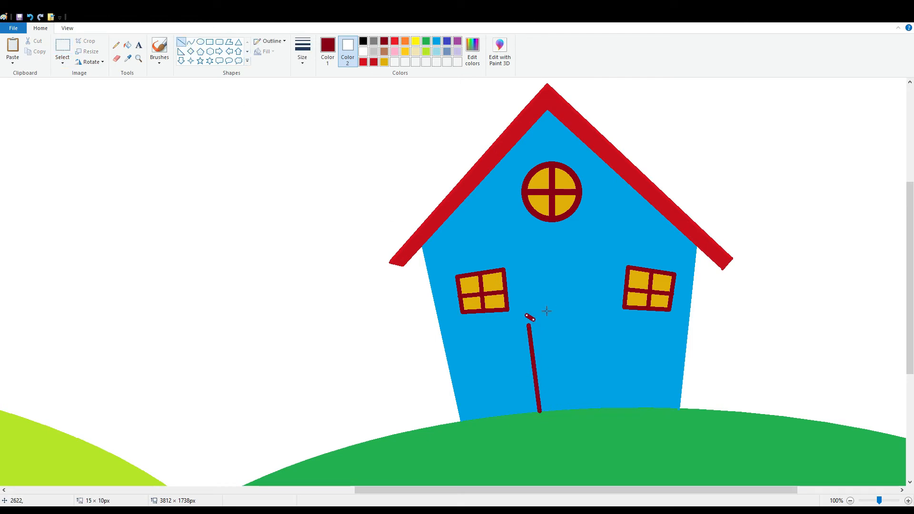
pyautogui.hotkey('ctrl', 'z')
pyautogui.moveTo(526, 335); pyautogui.dragTo(536, 411)
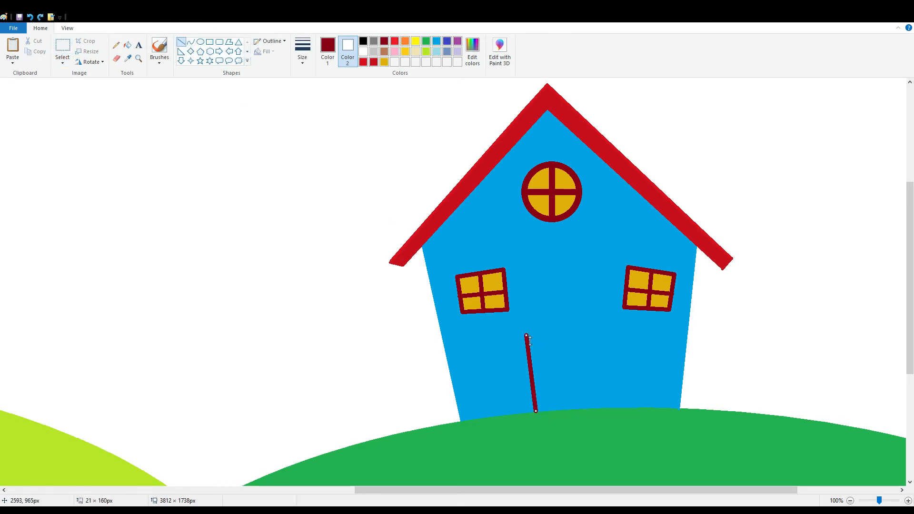
pyautogui.moveTo(526, 335); pyautogui.dragTo(524, 326)
pyautogui.moveTo(536, 411); pyautogui.dragTo(533, 410)
pyautogui.click(567, 325)
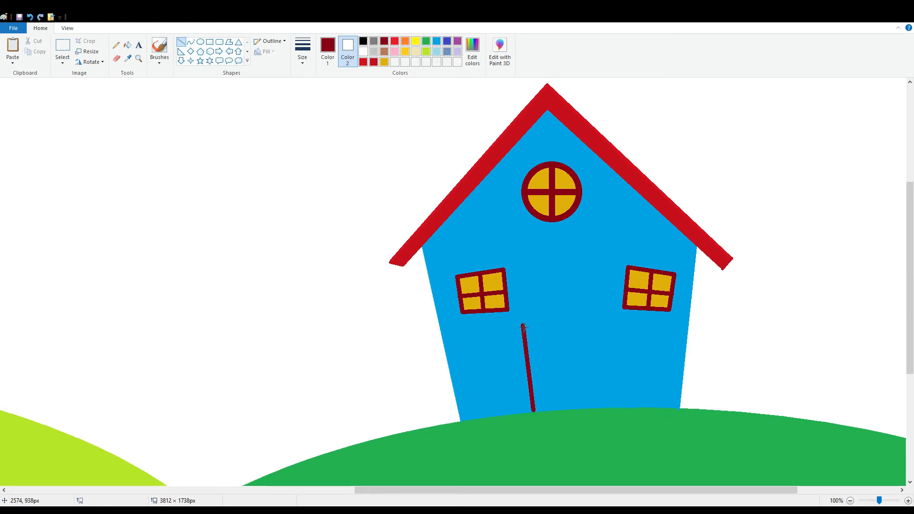
pyautogui.moveTo(523, 326)
pyautogui.mouseDown()
pyautogui.moveTo(591, 326)
pyautogui.moveTo(585, 408)
pyautogui.mouseUp()
pyautogui.click(639, 384)
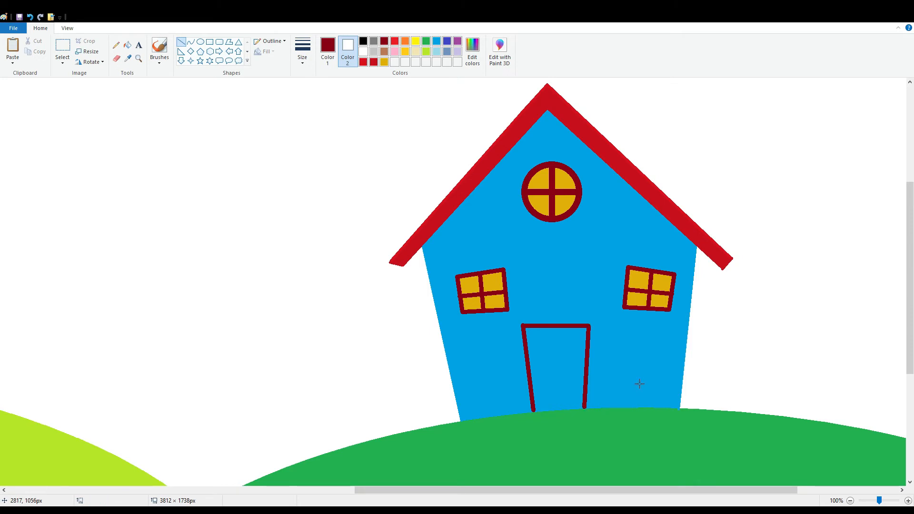
# Fill the door with brown
pyautogui.click(127, 44)
pyautogui.click(327, 48)
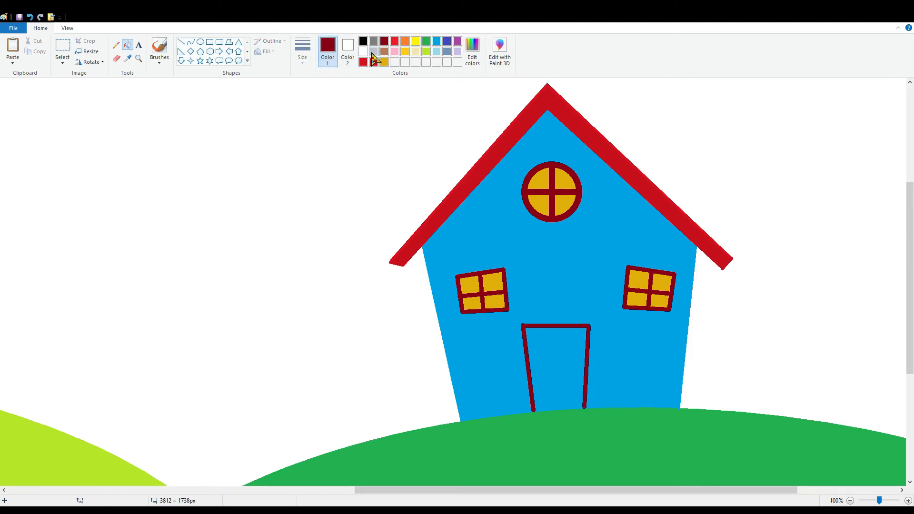
pyautogui.click(384, 51)
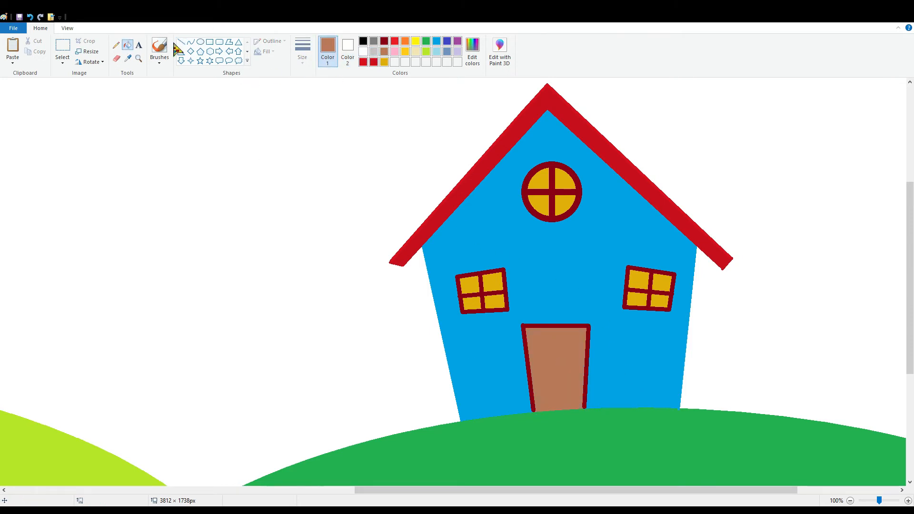
# Draw a small round doorknob near the door's right edge and make it solid dark red
pyautogui.click(384, 41)
pyautogui.click(200, 42)
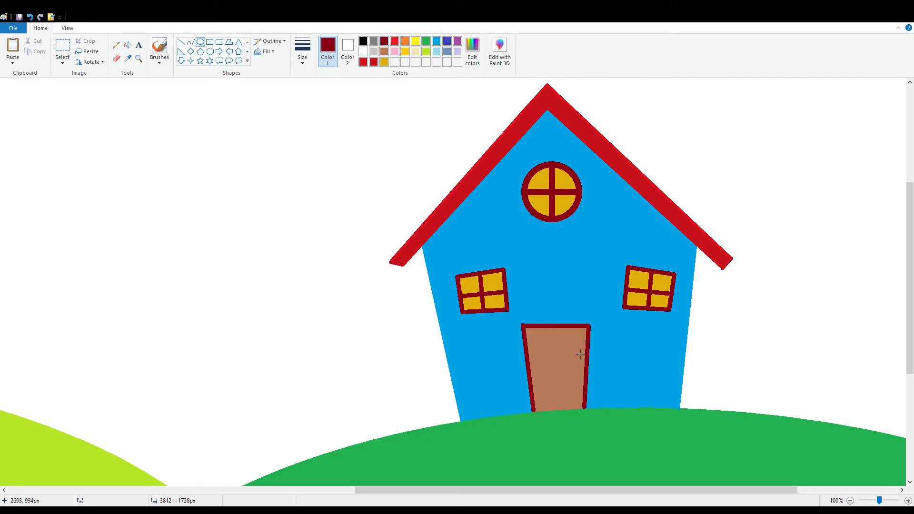
pyautogui.click(348, 47)
pyautogui.click(384, 41)
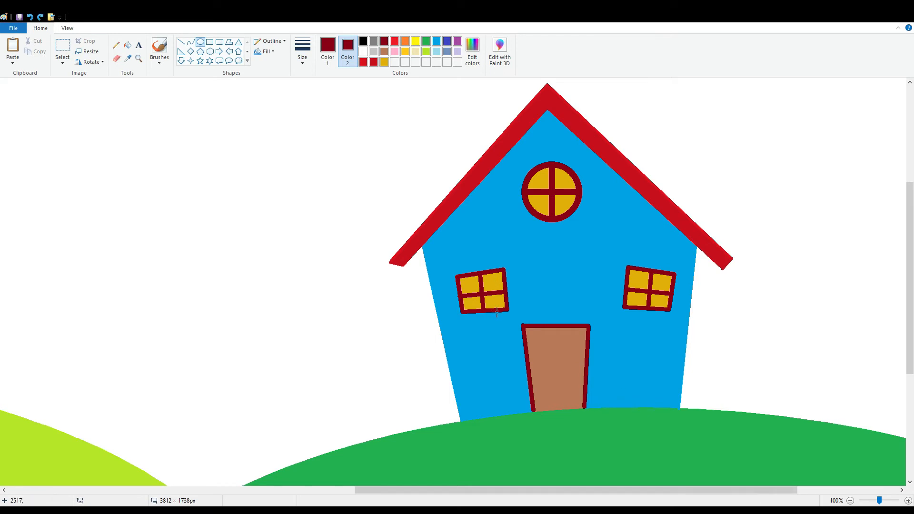
pyautogui.click(364, 52)
pyautogui.moveTo(571, 358); pyautogui.dragTo(583, 374)
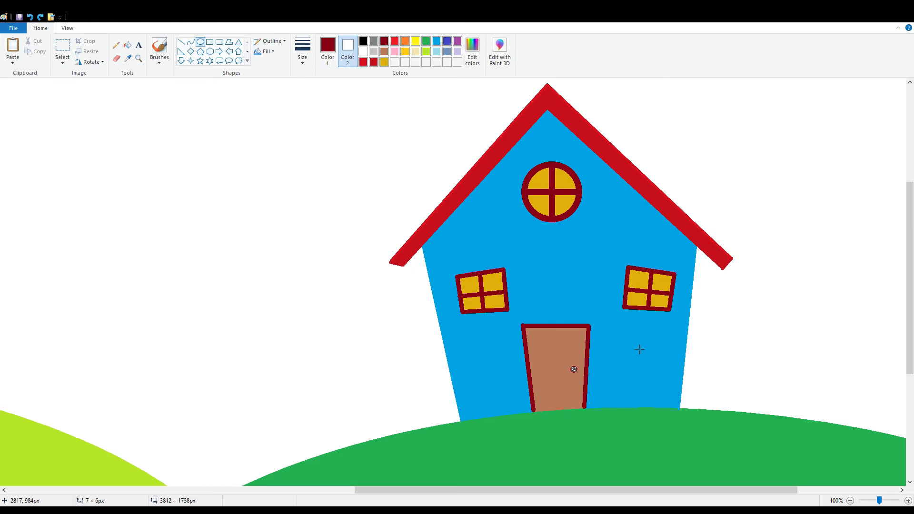
pyautogui.click(127, 45)
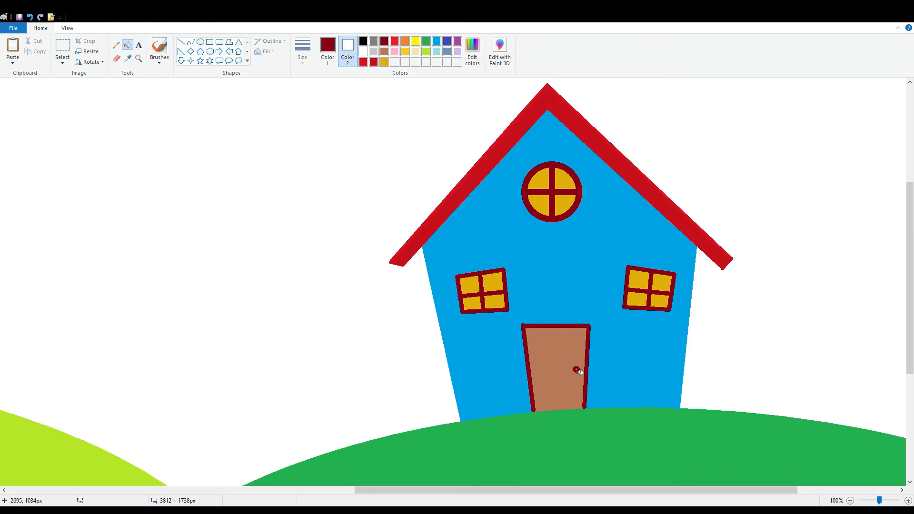
pyautogui.click(181, 42)
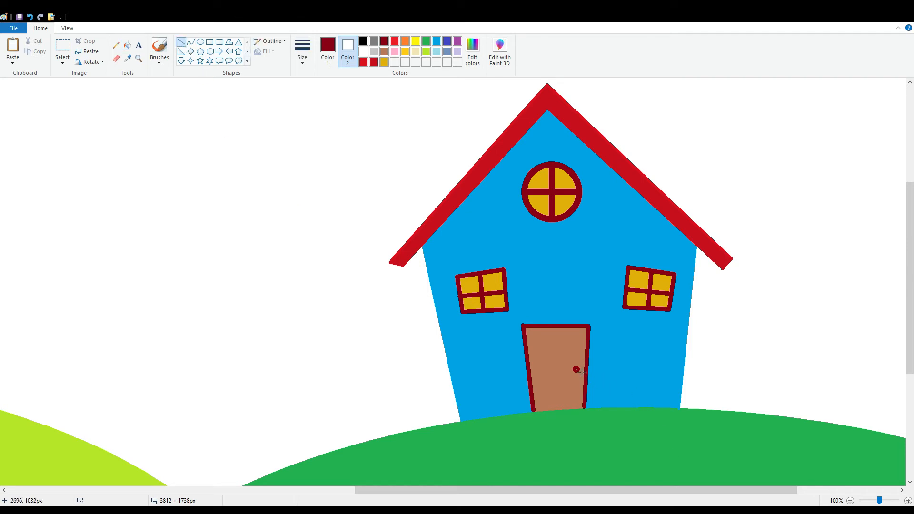
# Mix a custom lighter blue and refill the house walls with it
pyautogui.click(908, 501)
pyautogui.moveTo(476, 490); pyautogui.dragTo(692, 490)
pyautogui.scroll(-3, 559, 461)
pyautogui.click(127, 44)
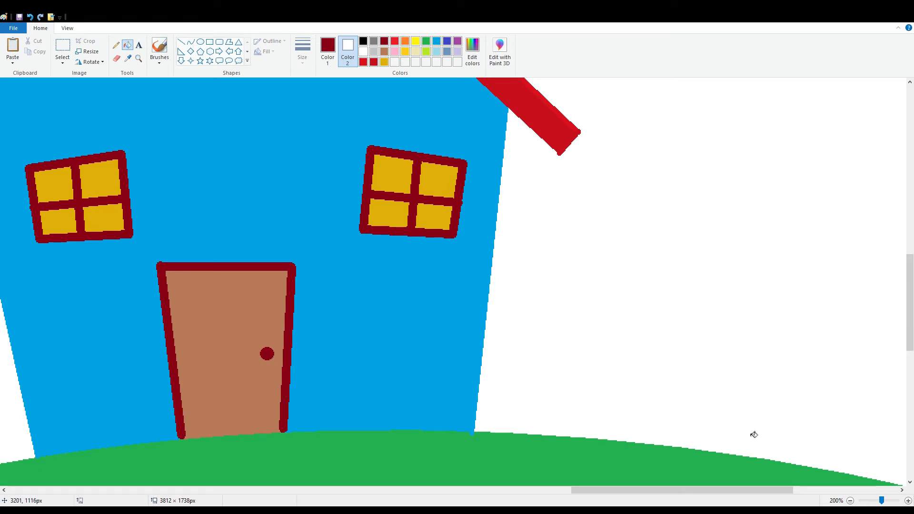
pyautogui.click(336, 47)
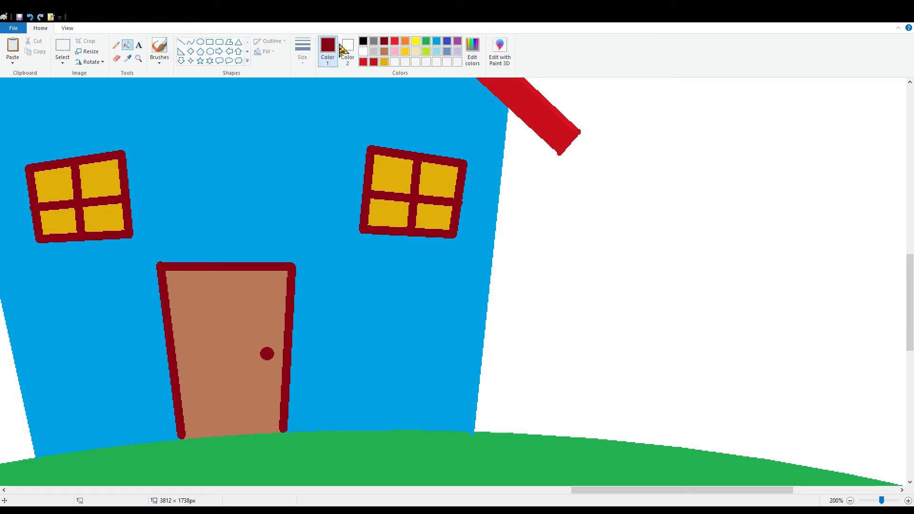
pyautogui.click(435, 43)
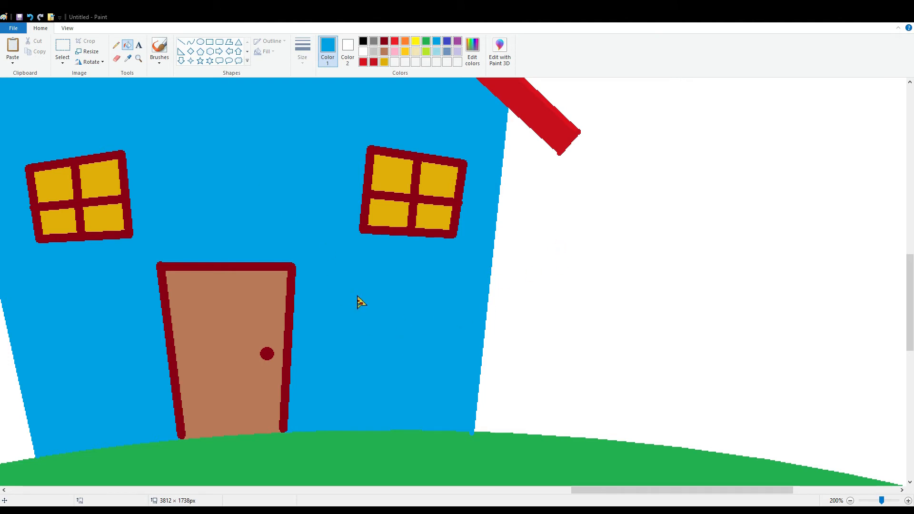
pyautogui.click(367, 327)
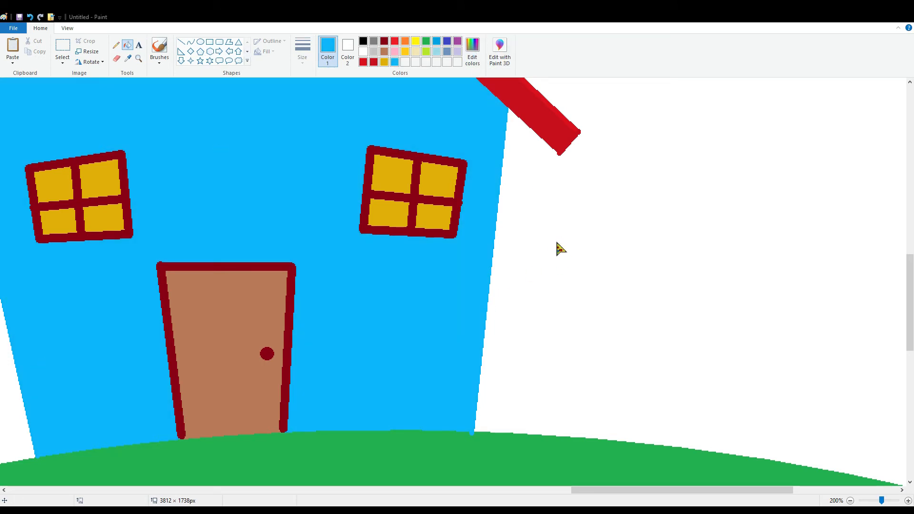
pyautogui.click(181, 42)
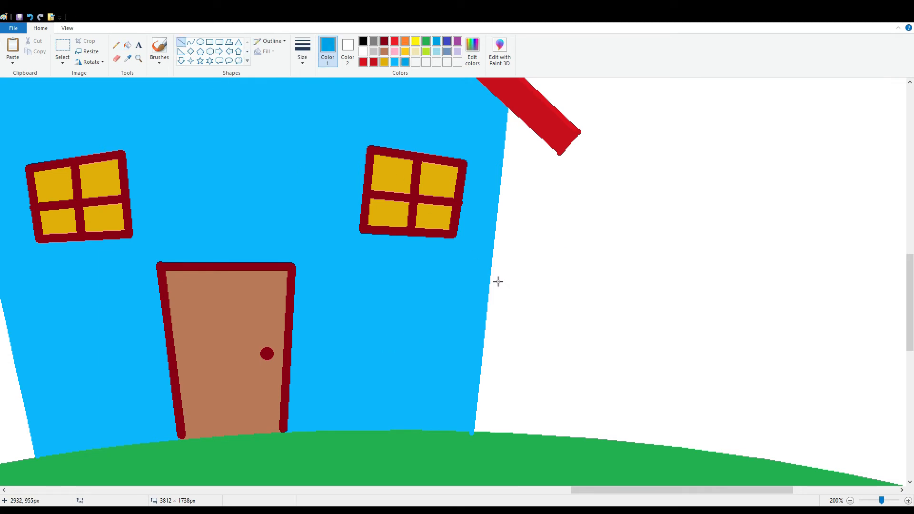
pyautogui.moveTo(491, 277); pyautogui.dragTo(460, 272)
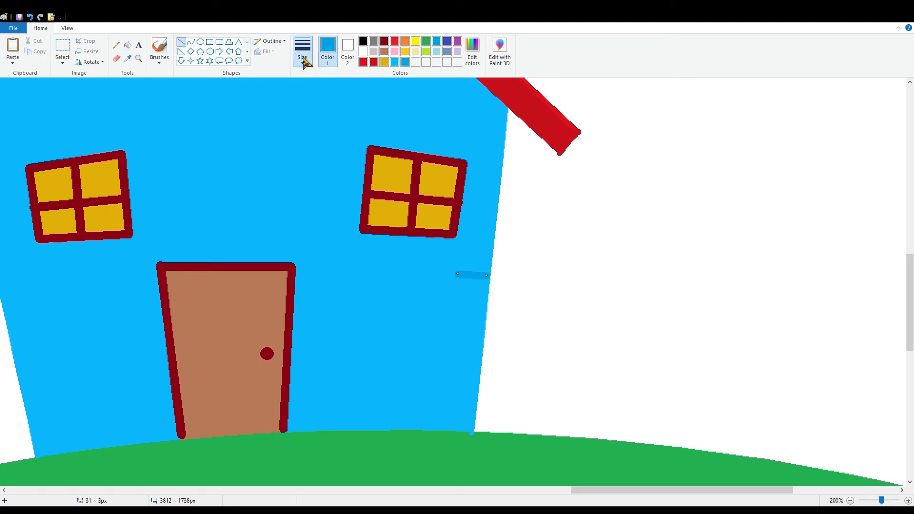
pyautogui.moveTo(458, 274)
pyautogui.mouseDown()
pyautogui.moveTo(456, 295)
pyautogui.moveTo(491, 300)
pyautogui.moveTo(489, 276)
pyautogui.mouseUp()
pyautogui.click(505, 279)
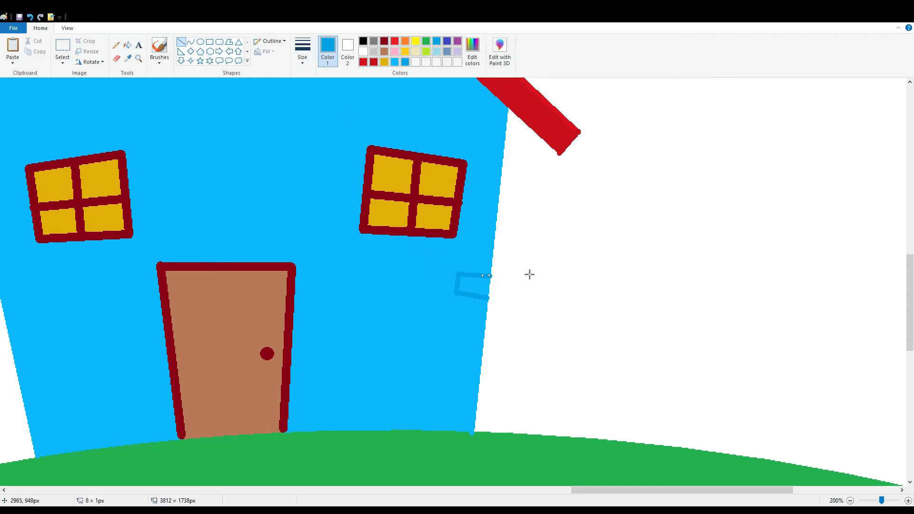
pyautogui.click(127, 46)
pyautogui.click(472, 285)
pyautogui.hotkey('ctrl', 'z')
pyautogui.hotkey('ctrl', 'z')
pyautogui.hotkey('ctrl', 'z')
pyautogui.hotkey('ctrl', 'z')
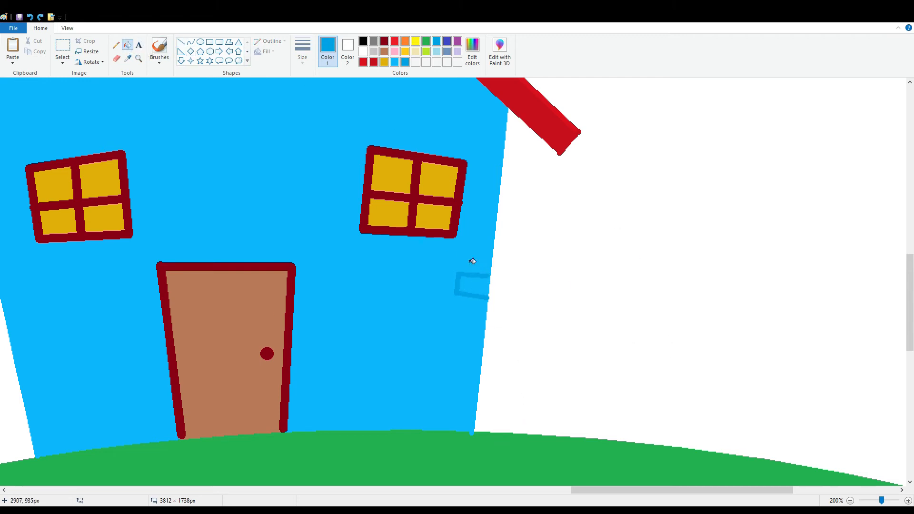
# Outline a small brick at the right wall edge with darker blue lines and fill it with the same colour
pyautogui.click(181, 42)
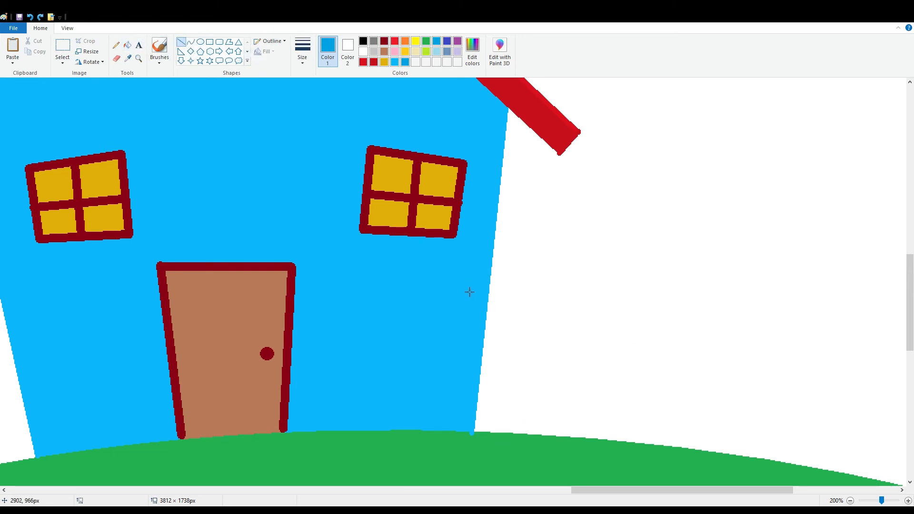
pyautogui.click(537, 286)
pyautogui.click(127, 45)
pyautogui.click(475, 297)
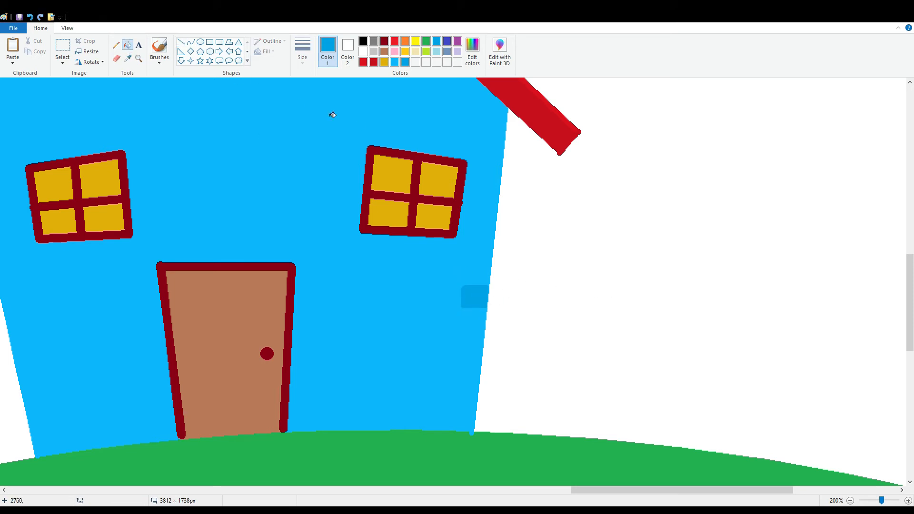
# Draw a small darker blue rectangular brick outline on the wall below the right window
pyautogui.click(211, 43)
pyautogui.moveTo(371, 273); pyautogui.dragTo(404, 294)
pyautogui.click(467, 258)
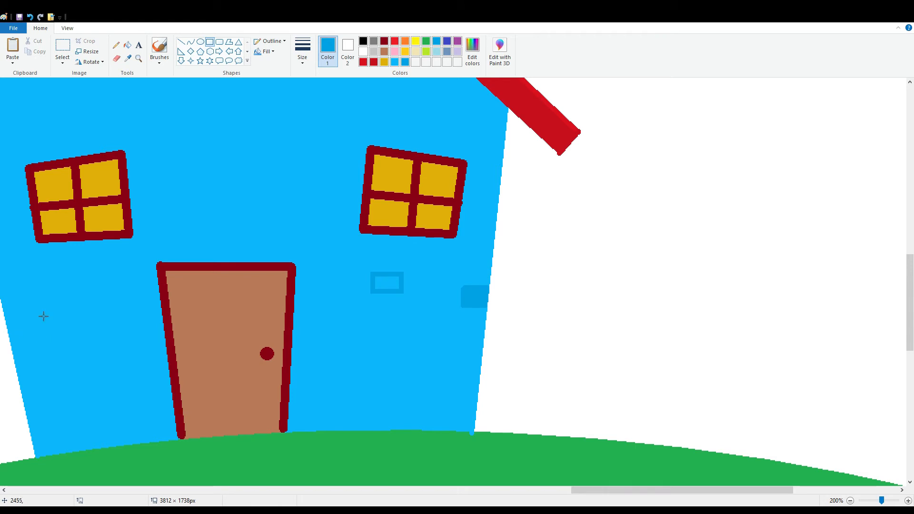
pyautogui.moveTo(591, 490); pyautogui.dragTo(470, 490)
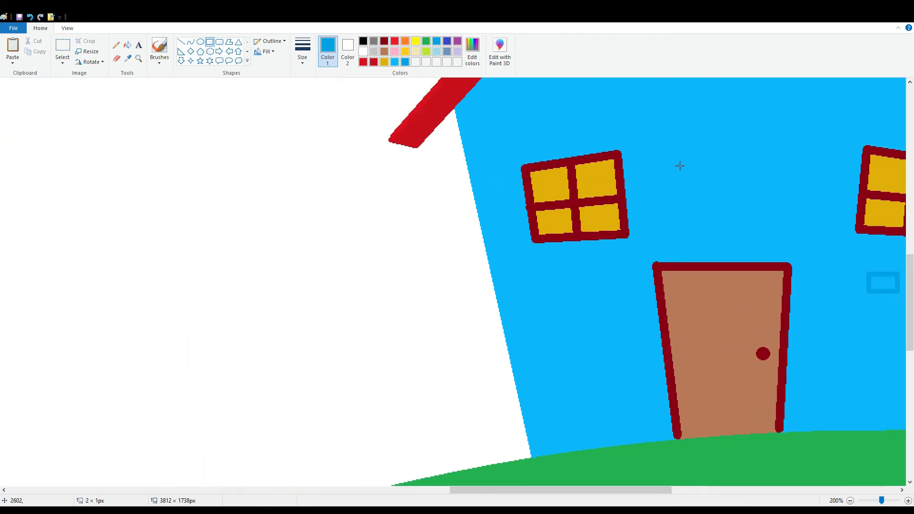
# Draw five darker blue brick outlines on the upper wall: between the side windows, above the left window, and left, right and above the round window
pyautogui.moveTo(676, 160); pyautogui.dragTo(704, 176)
pyautogui.scroll(2, 704, 241)
pyautogui.moveTo(539, 179); pyautogui.dragTo(567, 195)
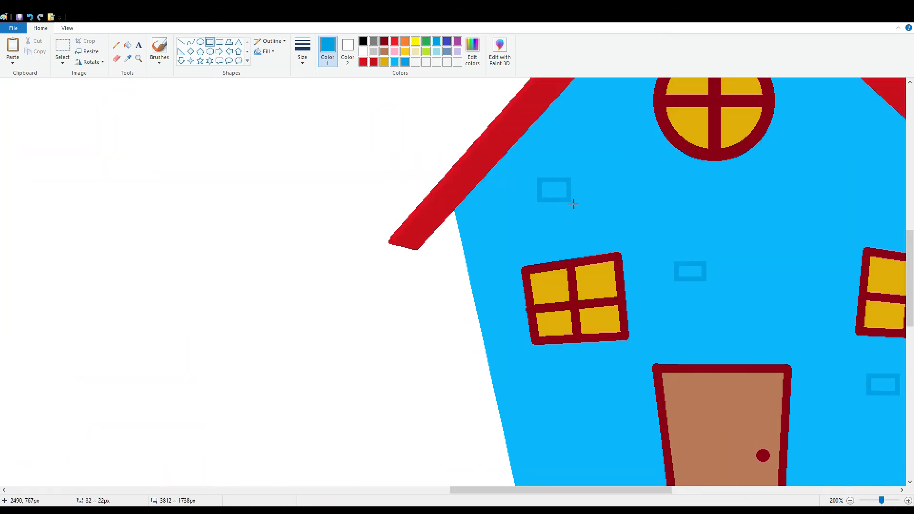
pyautogui.scroll(4, 648, 245)
pyautogui.moveTo(579, 299); pyautogui.dragTo(608, 317)
pyautogui.moveTo(461, 490); pyautogui.dragTo(519, 490)
pyautogui.moveTo(583, 356); pyautogui.dragTo(615, 377)
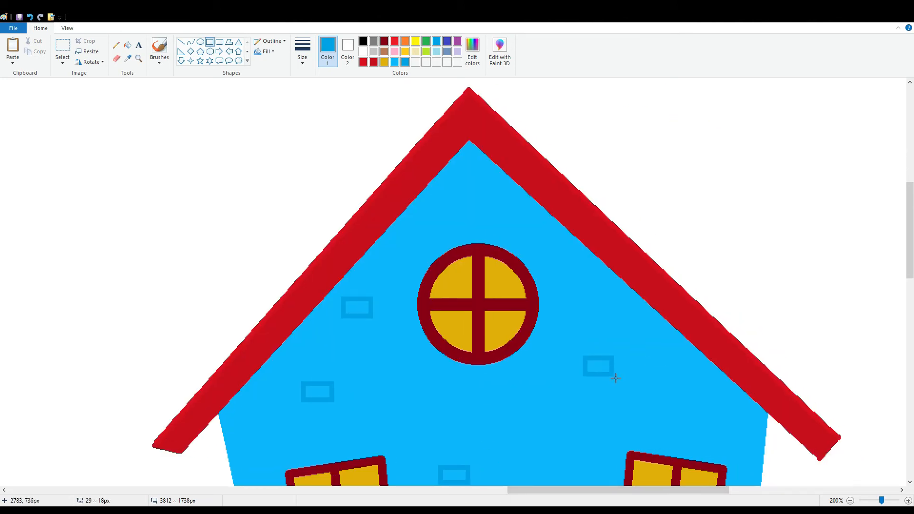
pyautogui.scroll(-2, 589, 188)
pyautogui.moveTo(497, 114)
pyautogui.mouseDown()
pyautogui.moveTo(535, 136)
pyautogui.moveTo(528, 134)
pyautogui.mouseUp()
# Draw four more darker blue brick outlines: two on the wall left of the door, one right of it, and one above the right window
pyautogui.scroll(-2, 559, 232)
pyautogui.scroll(-2, 560, 232)
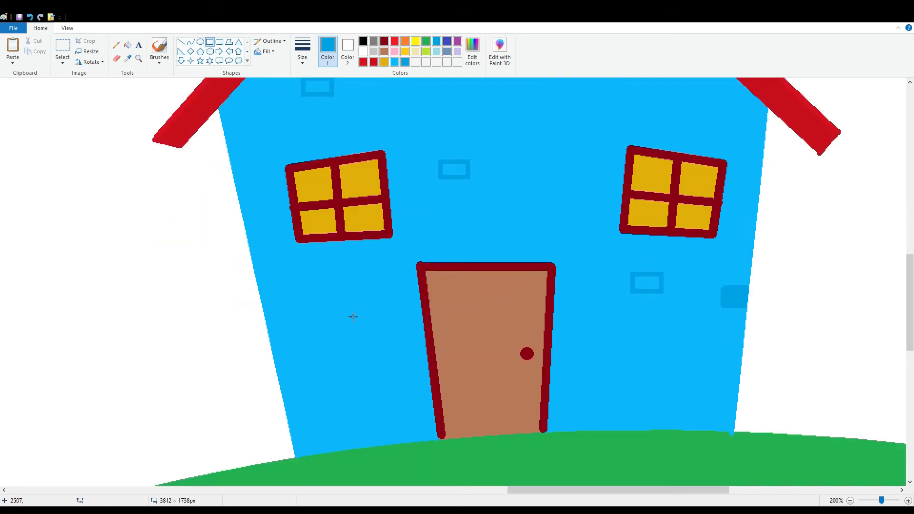
pyautogui.moveTo(287, 310); pyautogui.dragTo(318, 328)
pyautogui.moveTo(343, 409); pyautogui.dragTo(374, 428)
pyautogui.click(337, 414)
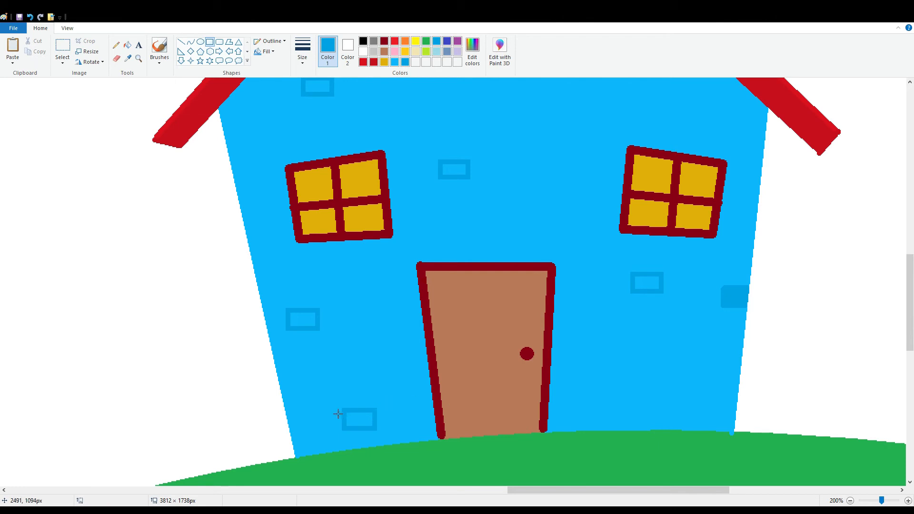
pyautogui.moveTo(673, 361); pyautogui.dragTo(704, 381)
pyautogui.scroll(2, 565, 257)
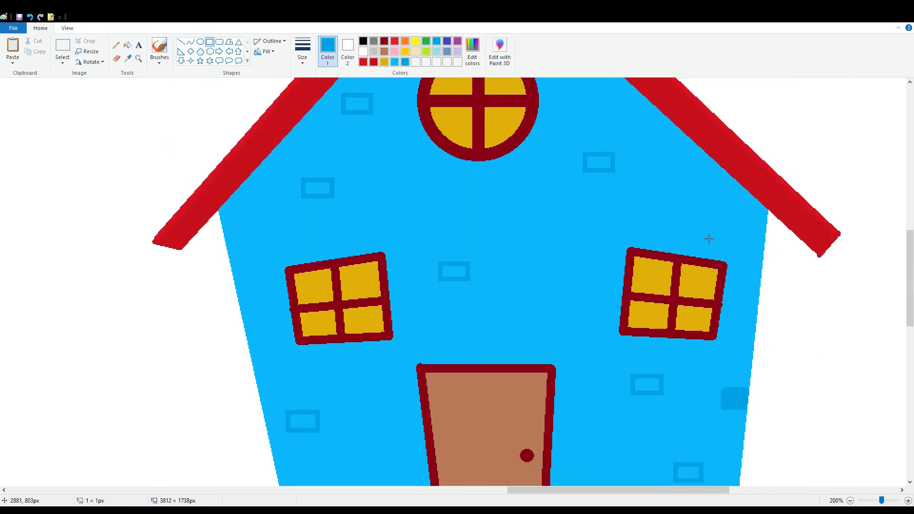
pyautogui.moveTo(709, 239); pyautogui.dragTo(735, 252)
# Fill the three bricks around the round window, the one above the left window and the one above the door with darker blue
pyautogui.click(127, 45)
pyautogui.click(357, 105)
pyautogui.scroll(4, 436, 163)
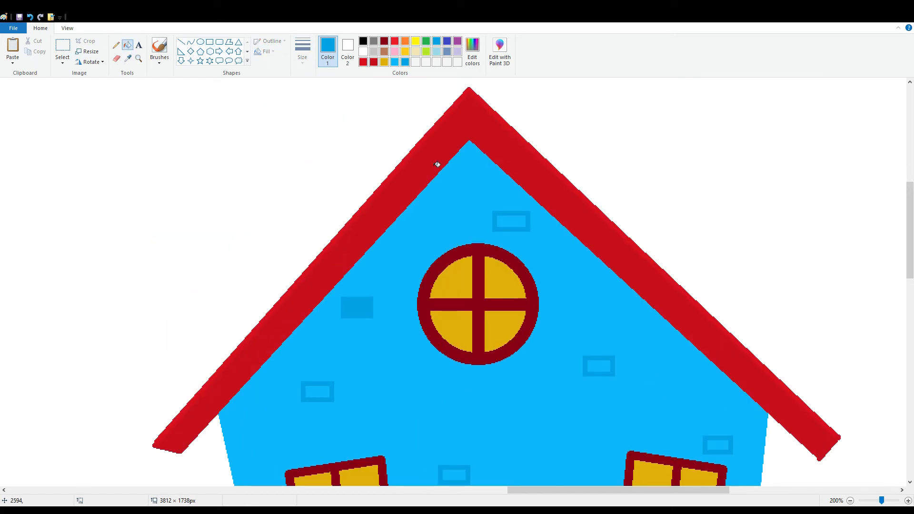
pyautogui.click(510, 219)
pyautogui.scroll(-4, 523, 214)
pyautogui.click(610, 160)
pyautogui.click(321, 194)
pyautogui.click(453, 272)
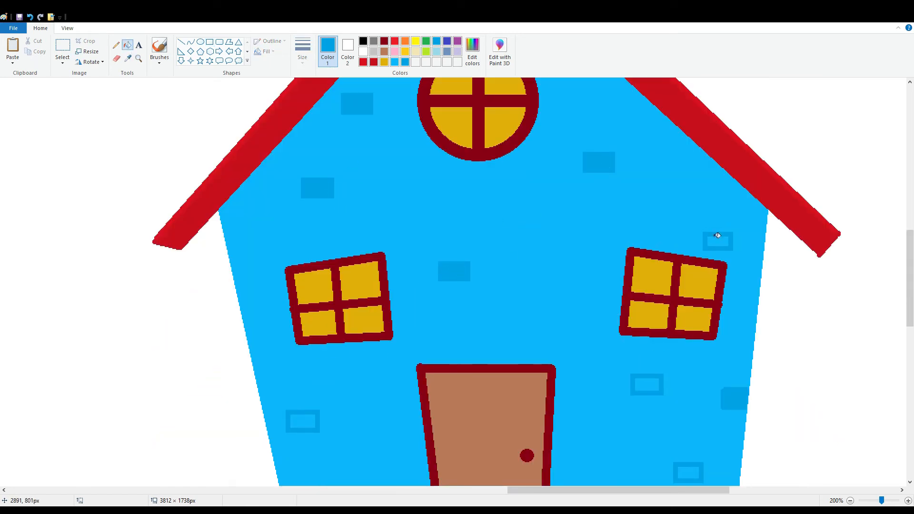
# Fill the bricks above and below the right window and those on both sides of the door with the darker blue
pyautogui.click(718, 240)
pyautogui.click(647, 385)
pyautogui.click(318, 420)
pyautogui.scroll(-2, 337, 418)
pyautogui.scroll(-2, 337, 417)
pyautogui.click(359, 318)
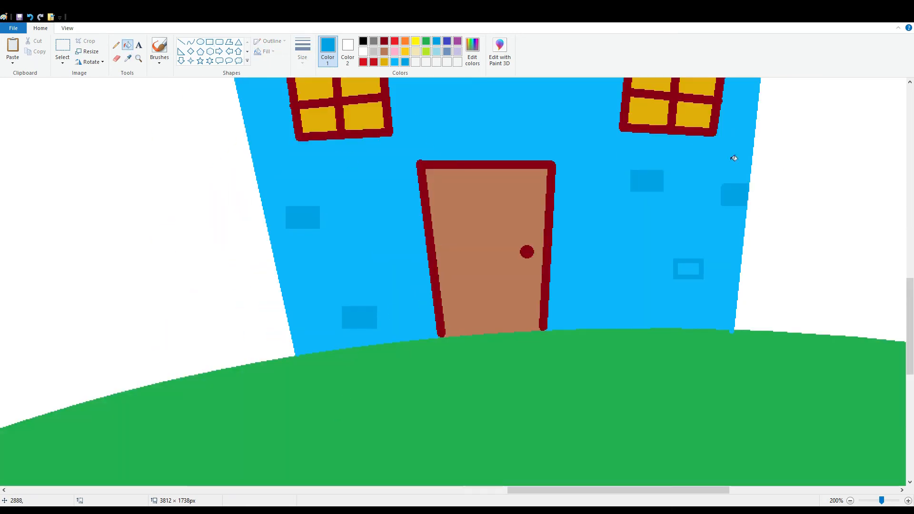
pyautogui.click(688, 269)
# Outline a small brick at the wall's left edge below the left window and make it solid darker blue
pyautogui.click(181, 42)
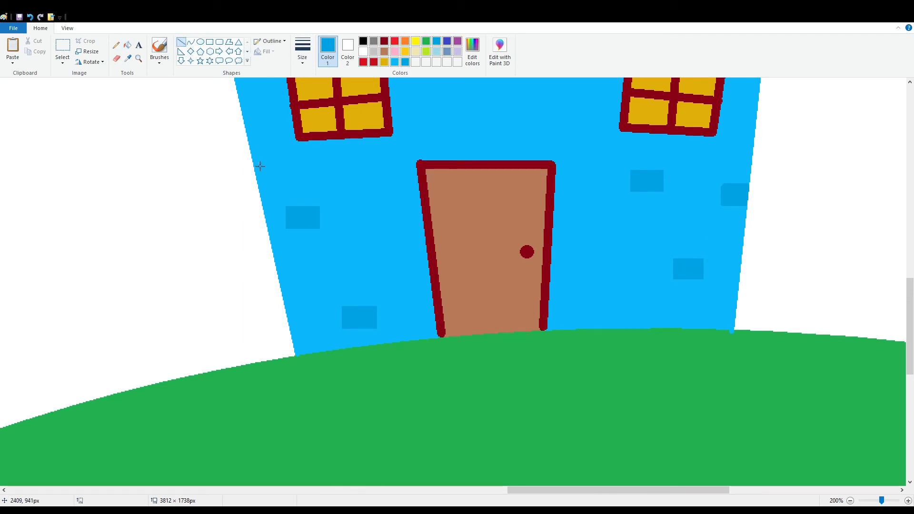
pyautogui.moveTo(254, 162)
pyautogui.mouseDown()
pyautogui.moveTo(281, 162)
pyautogui.moveTo(282, 182)
pyautogui.mouseUp()
pyautogui.click(127, 45)
pyautogui.scroll(4, 353, 179)
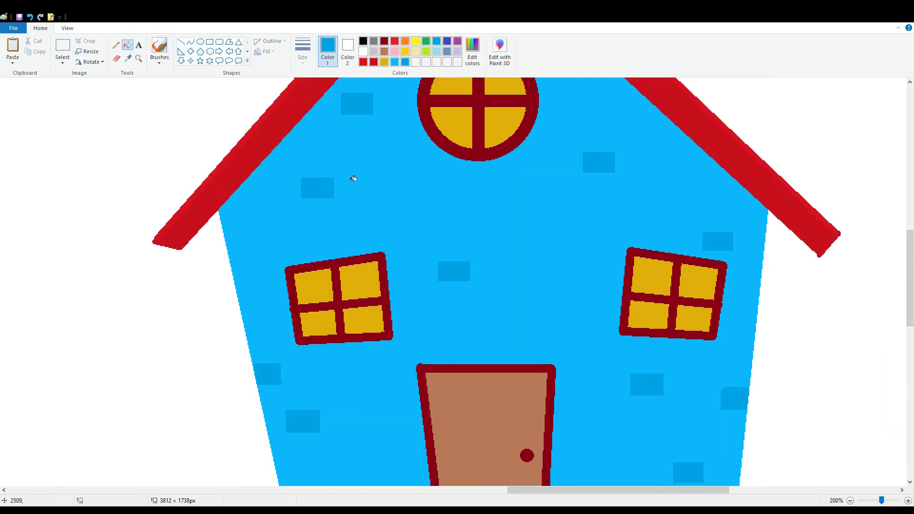
pyautogui.click(210, 42)
pyautogui.moveTo(546, 253); pyautogui.dragTo(573, 273)
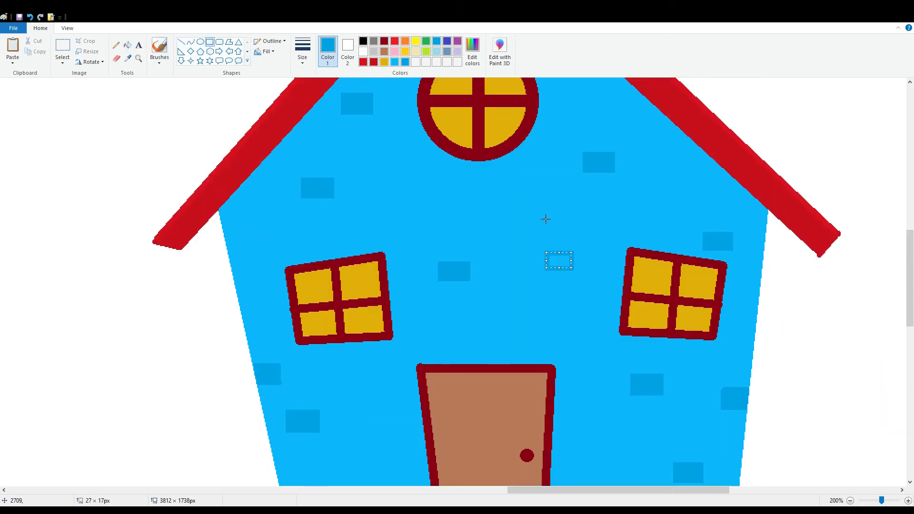
pyautogui.press('Right')
pyautogui.press('Right')
pyautogui.press('Right')
pyautogui.press('Right')
pyautogui.press('Right')
pyautogui.press('Right')
pyautogui.press('Right')
pyautogui.press('Right')
pyautogui.press('Right')
pyautogui.press('Right')
pyautogui.press('Right')
pyautogui.press('Right')
pyautogui.press('Right')
pyautogui.press('Right')
pyautogui.press('Right')
pyautogui.press('Right')
pyautogui.press('Right')
pyautogui.press('Right')
pyautogui.press('Right')
pyautogui.press('Right')
pyautogui.press('Up')
pyautogui.press('Up')
pyautogui.press('Up')
pyautogui.press('Up')
pyautogui.press('Up')
pyautogui.press('Up')
pyautogui.press('Up')
pyautogui.press('Up')
pyautogui.press('Up')
pyautogui.press('Up')
pyautogui.press('Up')
pyautogui.press('Up')
pyautogui.press('Up')
pyautogui.press('Up')
pyautogui.press('Up')
pyautogui.press('Up')
pyautogui.press('Up')
pyautogui.press('Up')
pyautogui.press('Left')
pyautogui.press('Left')
pyautogui.press('Left')
pyautogui.press('Left')
pyautogui.press('Left')
pyautogui.press('Left')
pyautogui.press('Left')
pyautogui.press('Left')
pyautogui.press('Left')
pyautogui.press('Left')
pyautogui.press('Left')
pyautogui.press('Left')
pyautogui.press('Left')
pyautogui.press('Left')
pyautogui.press('Left')
pyautogui.press('Left')
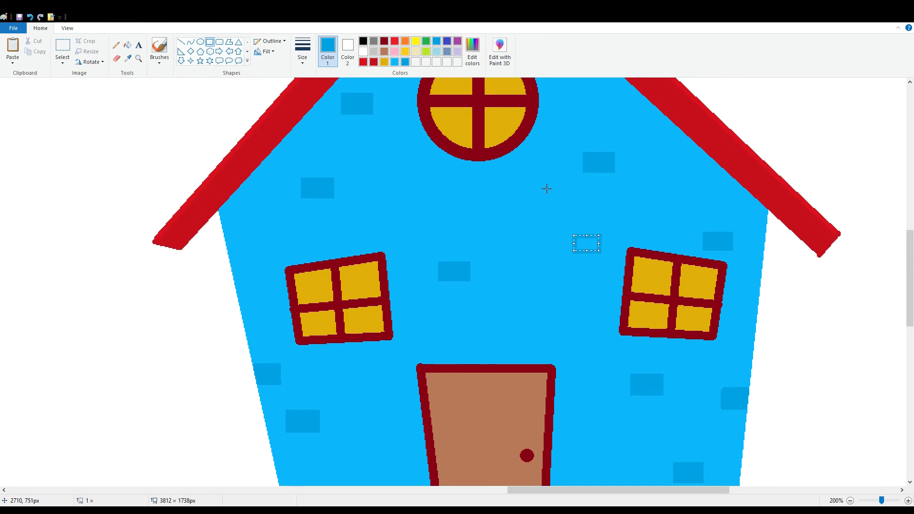
pyautogui.press('Delete')
# Draw a rectangular brick just below the round window and fill it with the darker blue
pyautogui.moveTo(498, 203); pyautogui.dragTo(535, 226)
pyautogui.click(127, 45)
pyautogui.click(507, 212)
pyautogui.scroll(4, 699, 237)
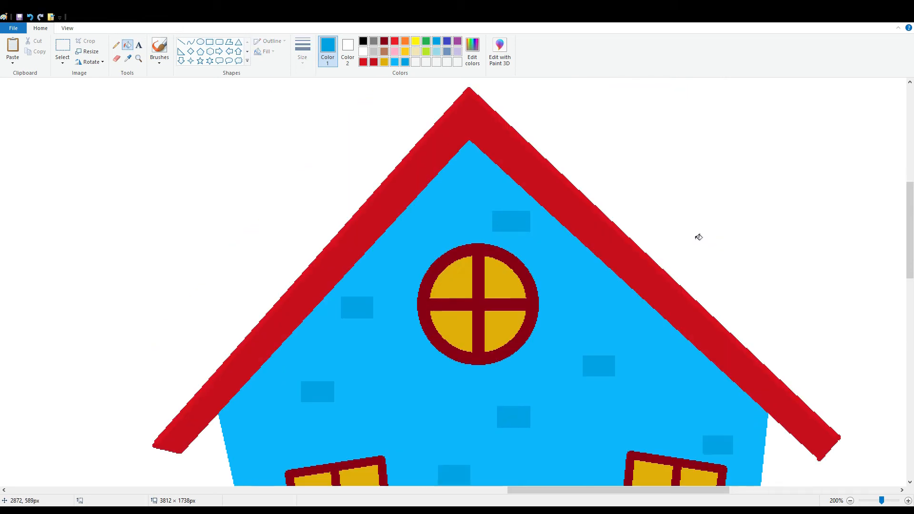
pyautogui.scroll(-2, 698, 237)
pyautogui.click(850, 500)
pyautogui.scroll(2, 759, 442)
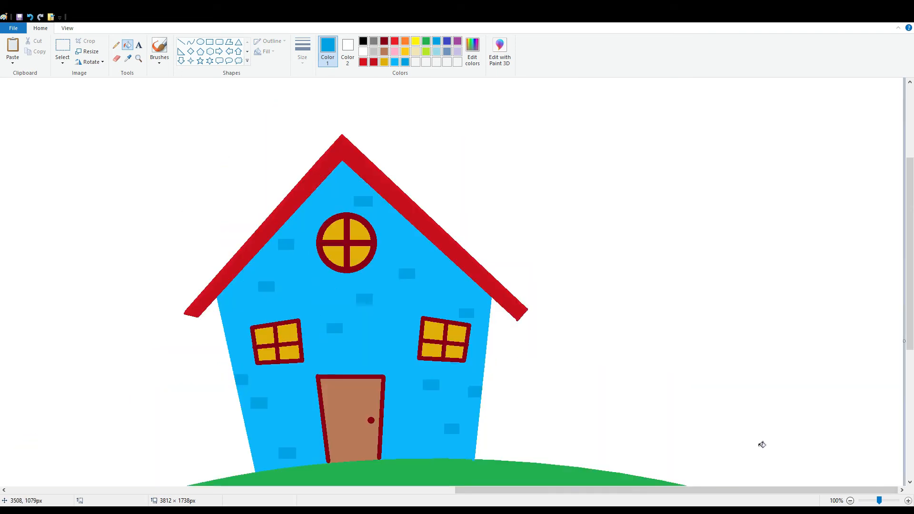
pyautogui.click(850, 501)
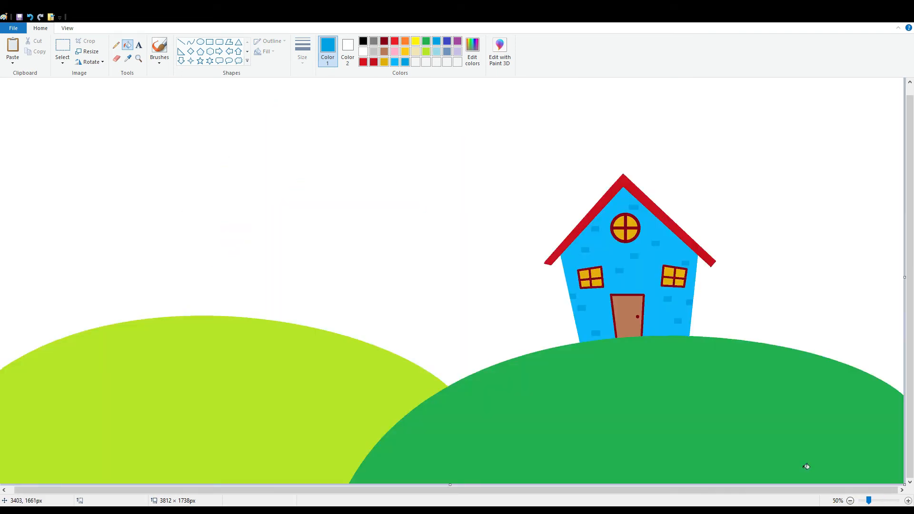
# Draw two vertical lines rising from the roof's right slope as chimney sides, the left one gold and the right one lighter blue
pyautogui.click(63, 45)
pyautogui.click(908, 500)
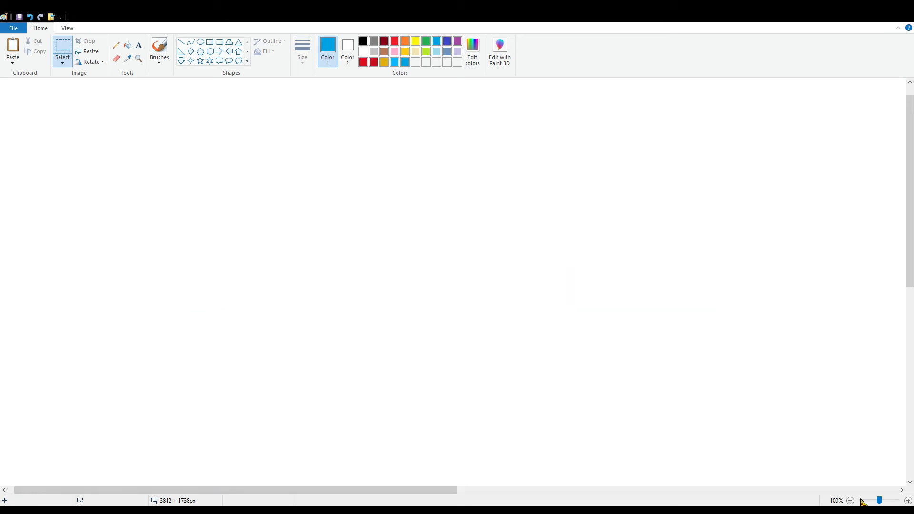
pyautogui.moveTo(399, 490); pyautogui.dragTo(780, 490)
pyautogui.click(181, 43)
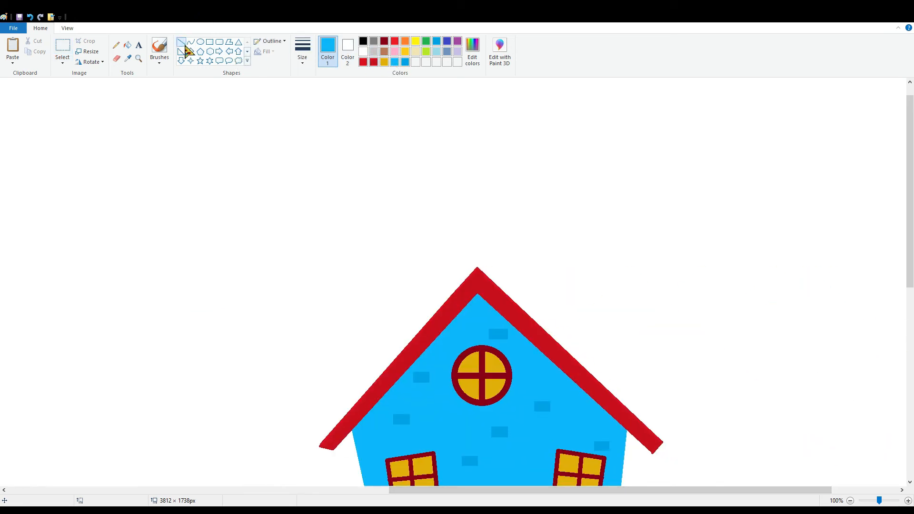
pyautogui.moveTo(517, 268); pyautogui.dragTo(525, 307)
pyautogui.click(574, 284)
pyautogui.moveTo(551, 276); pyautogui.dragTo(571, 339)
pyautogui.click(404, 66)
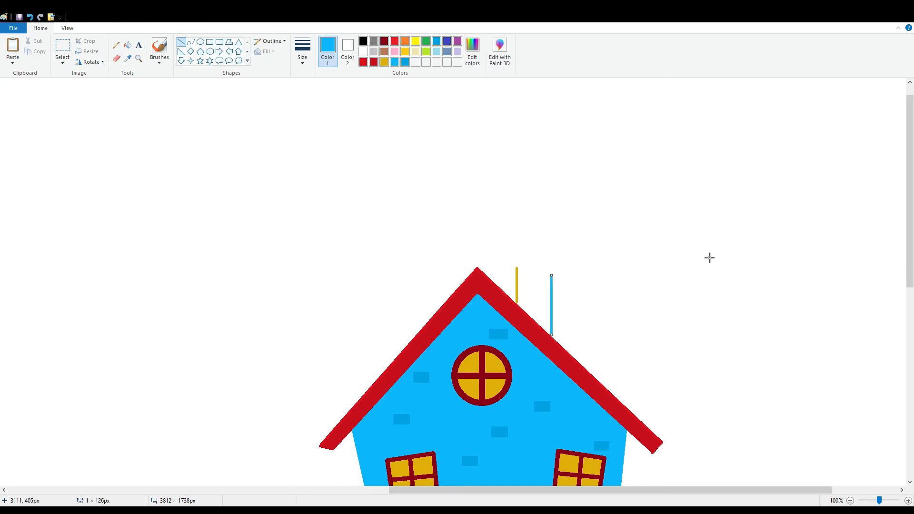
pyautogui.moveTo(517, 272)
pyautogui.mouseDown()
pyautogui.moveTo(555, 276)
pyautogui.moveTo(562, 286)
pyautogui.moveTo(551, 268)
pyautogui.mouseUp()
pyautogui.click(883, 500)
pyautogui.moveTo(409, 491)
pyautogui.mouseDown()
pyautogui.moveTo(669, 491)
pyautogui.moveTo(492, 490)
pyautogui.moveTo(557, 490)
pyautogui.mouseUp()
pyautogui.scroll(-4, 661, 490)
pyautogui.moveTo(539, 318)
pyautogui.mouseDown()
pyautogui.moveTo(539, 339)
pyautogui.moveTo(684, 320)
pyautogui.moveTo(685, 337)
pyautogui.mouseUp()
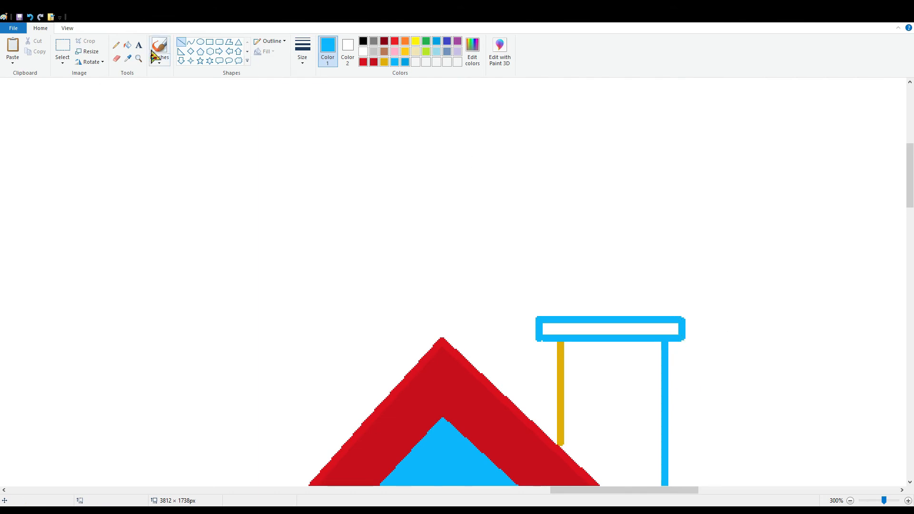
pyautogui.hotkey('ctrl', 'z')
pyautogui.hotkey('ctrl', 'z')
pyautogui.hotkey('ctrl', 'z')
pyautogui.hotkey('ctrl', 'z')
pyautogui.hotkey('ctrl', 'z')
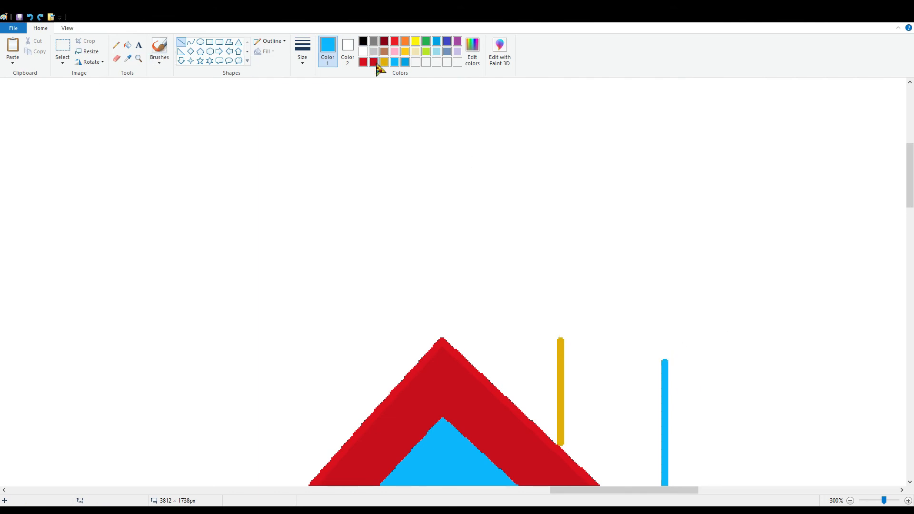
# Outline a wide, flat rectangular chimney cap in the custom red, slightly overhanging both chimney sides
pyautogui.click(355, 61)
pyautogui.click(363, 62)
pyautogui.click(334, 59)
pyautogui.click(348, 46)
pyautogui.click(363, 51)
pyautogui.click(363, 61)
pyautogui.moveTo(538, 339); pyautogui.dragTo(688, 385)
pyautogui.moveTo(535, 314)
pyautogui.mouseDown()
pyautogui.moveTo(534, 341)
pyautogui.moveTo(686, 342)
pyautogui.mouseUp()
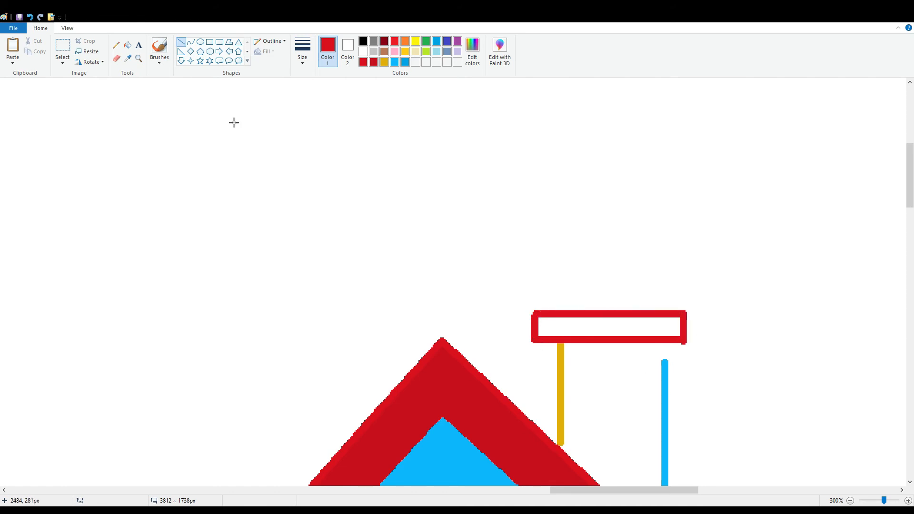
# Extend the chimney's right side up to the cap, then fill the gold side line and the chimney body with the lighter blue
pyautogui.click(395, 62)
pyautogui.moveTo(670, 380); pyautogui.dragTo(666, 352)
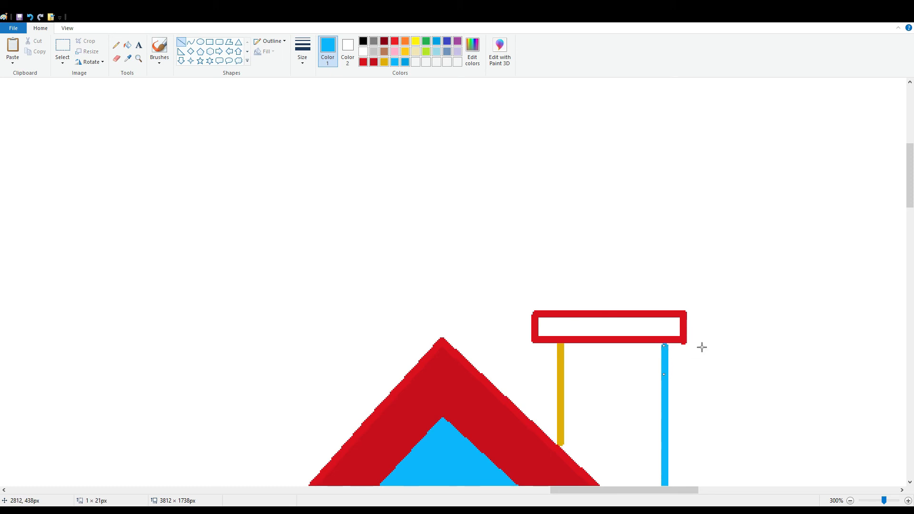
pyautogui.click(127, 45)
pyautogui.click(562, 378)
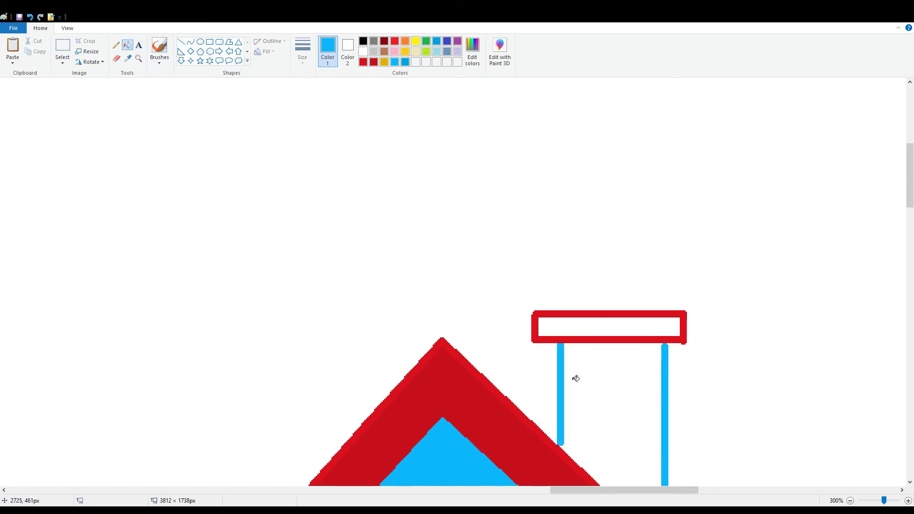
pyautogui.click(576, 379)
# Fill the inside of the chimney cap with bright red
pyautogui.scroll(-2, 524, 286)
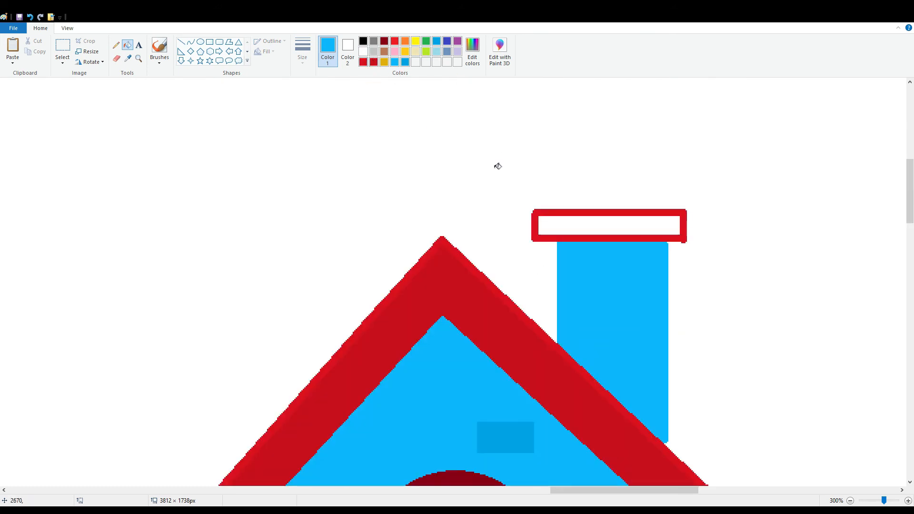
pyautogui.click(589, 235)
pyautogui.click(395, 41)
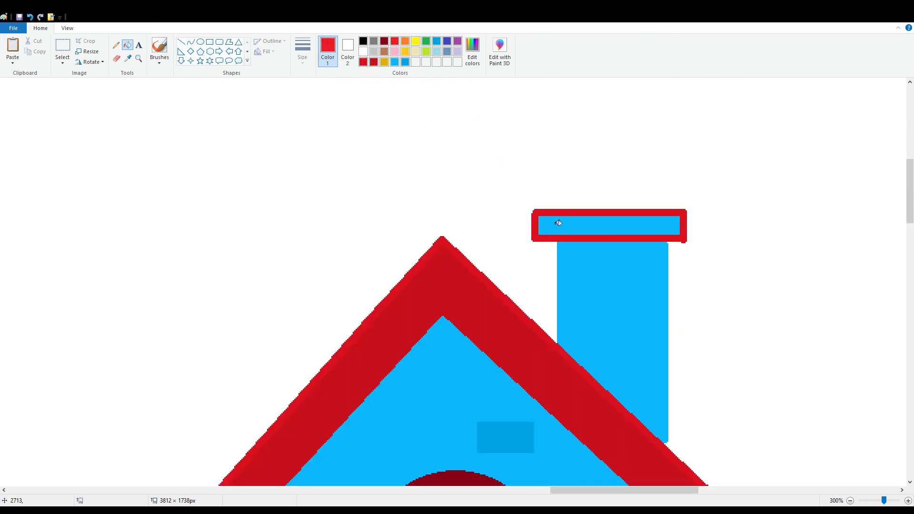
pyautogui.click(559, 223)
# Draw three small darker blue brick outlines on the chimney, two against its right edge and one near its left side
pyautogui.click(405, 62)
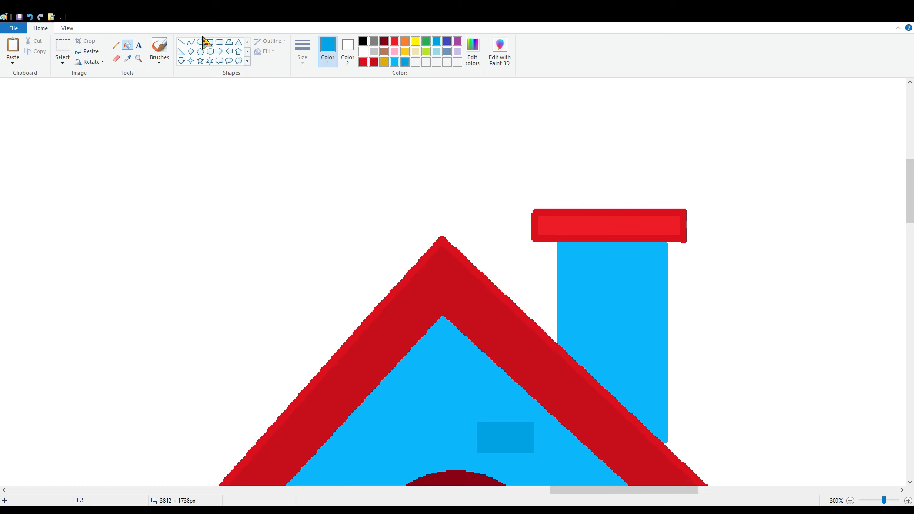
pyautogui.click(209, 42)
pyautogui.moveTo(643, 277); pyautogui.dragTo(669, 300)
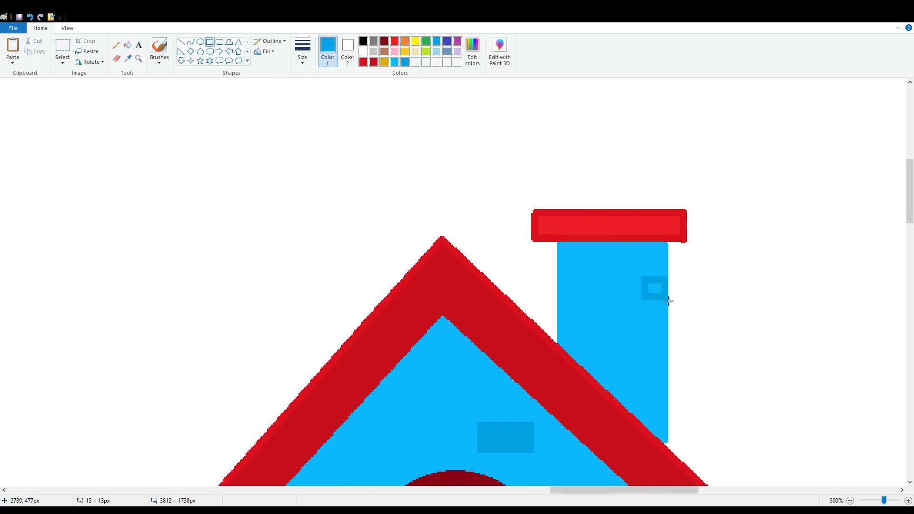
pyautogui.moveTo(571, 310); pyautogui.dragTo(609, 336)
pyautogui.click(675, 285)
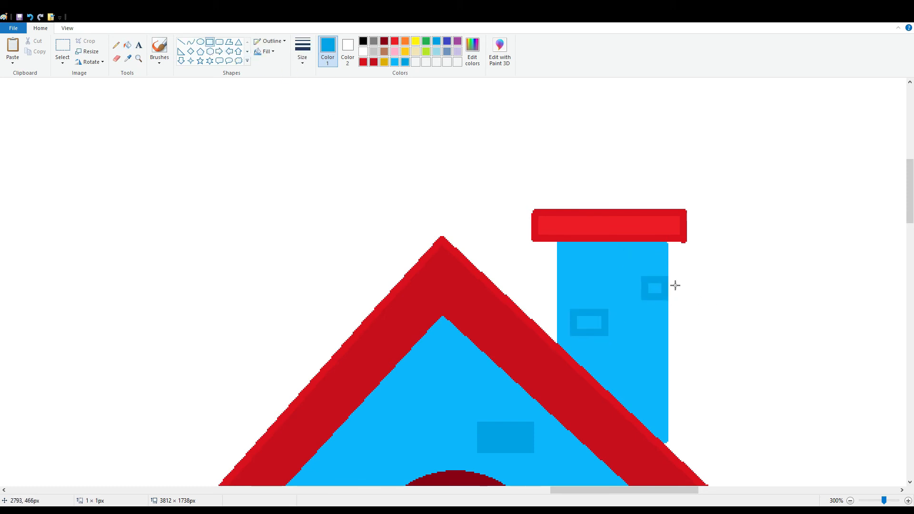
pyautogui.moveTo(633, 378); pyautogui.dragTo(669, 407)
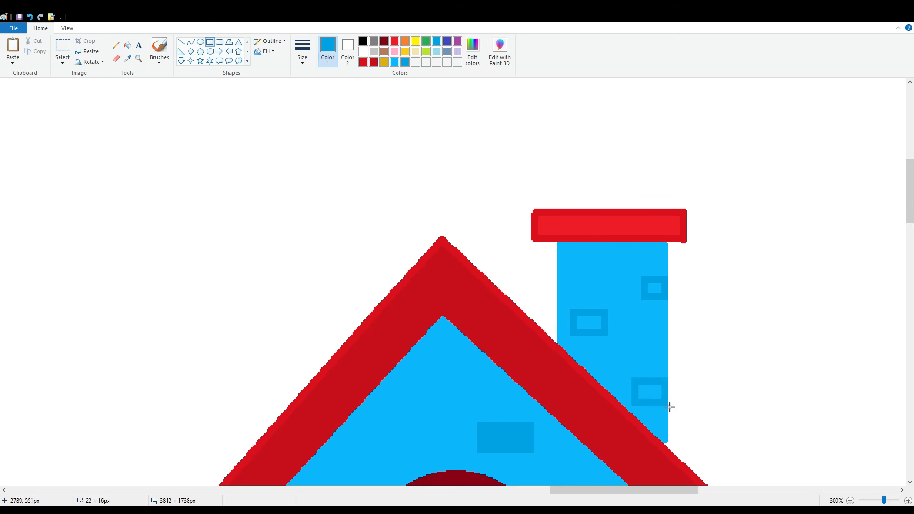
# Fill the three chimney brick outlines with the darker blue
pyautogui.click(127, 45)
pyautogui.click(590, 323)
pyautogui.click(657, 391)
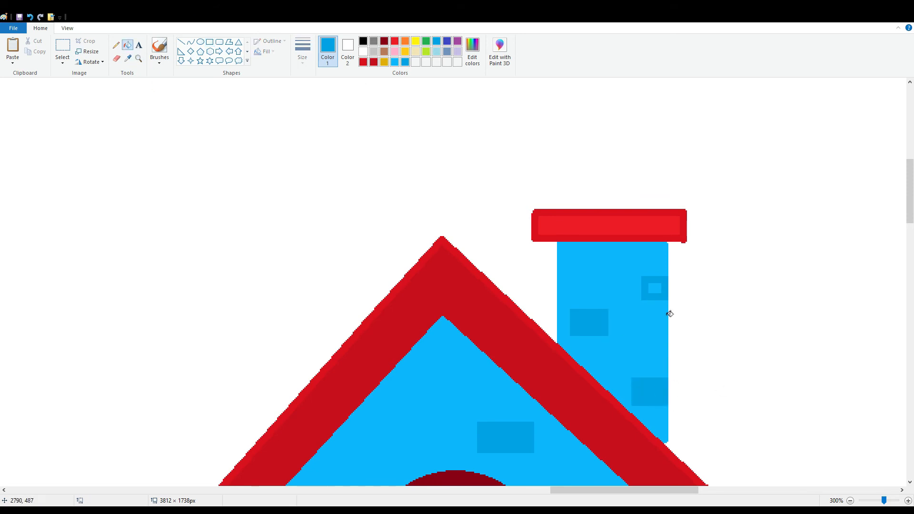
pyautogui.click(653, 288)
# Draw a small brick at the chimney's upper left edge and fill it with the darker blue
pyautogui.click(210, 42)
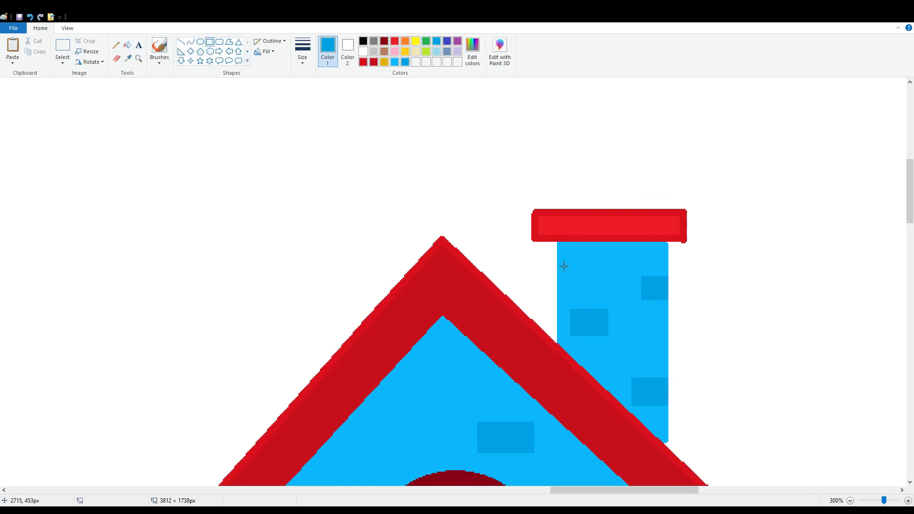
pyautogui.moveTo(556, 260); pyautogui.dragTo(584, 284)
pyautogui.click(127, 45)
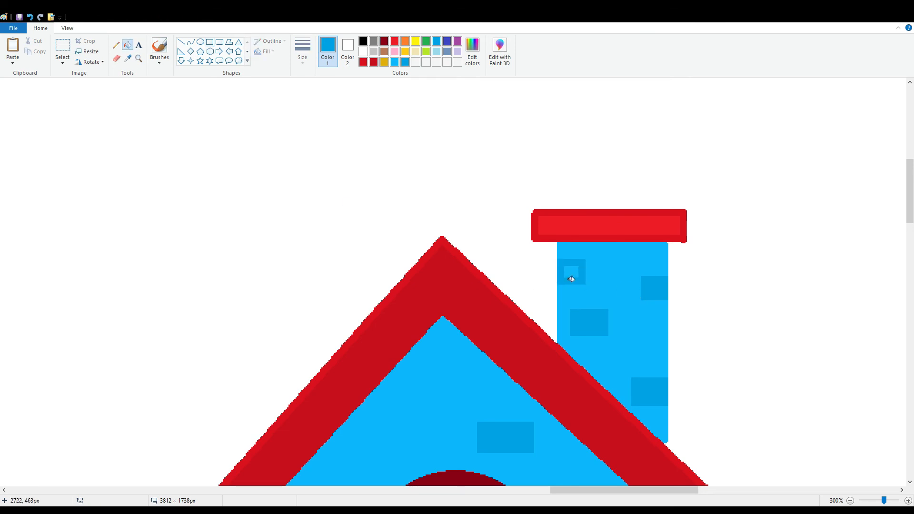
pyautogui.click(571, 272)
pyautogui.scroll(-3, 668, 348)
pyautogui.scroll(-3, 669, 348)
pyautogui.click(851, 500)
pyautogui.click(851, 501)
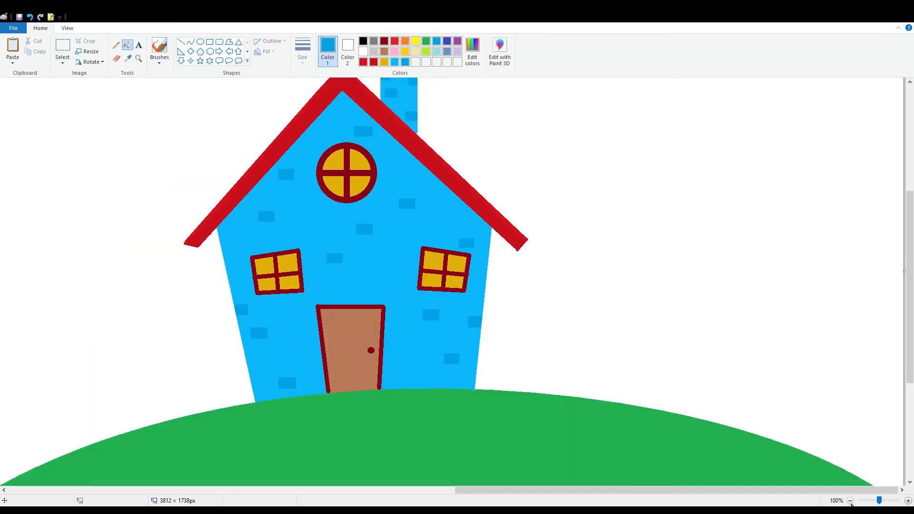
pyautogui.click(850, 501)
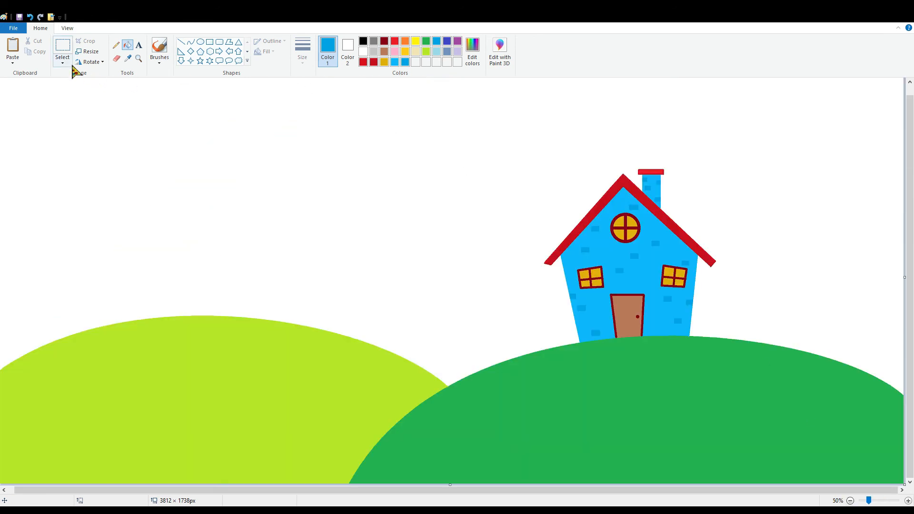
# Copy the whole blue house and paste a duplicate on top of the lime hill
pyautogui.click(63, 48)
pyautogui.moveTo(533, 134); pyautogui.dragTo(720, 356)
pyautogui.click(36, 51)
pyautogui.click(12, 47)
pyautogui.moveTo(154, 200); pyautogui.dragTo(263, 243)
pyautogui.click(367, 207)
# Fill the green strip beneath the copied house with the lime sampled from its hill
pyautogui.click(128, 59)
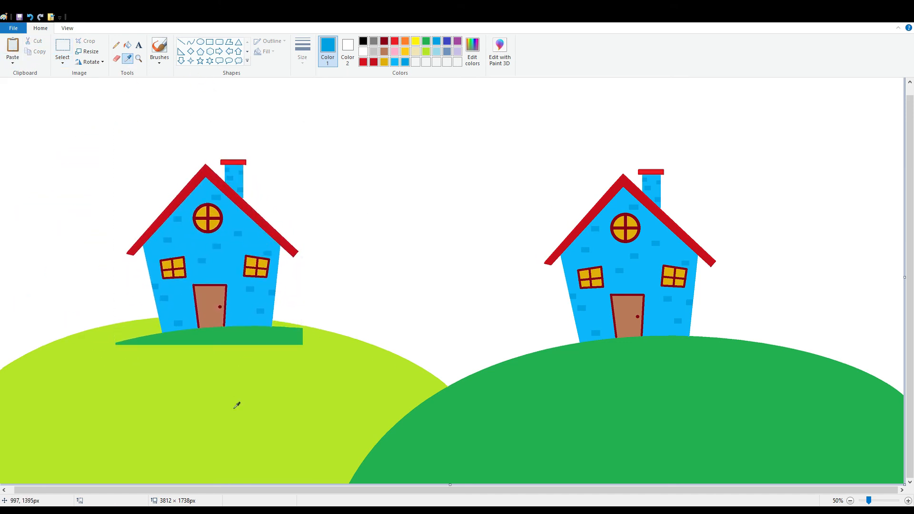
pyautogui.click(237, 405)
pyautogui.click(127, 45)
pyautogui.click(263, 337)
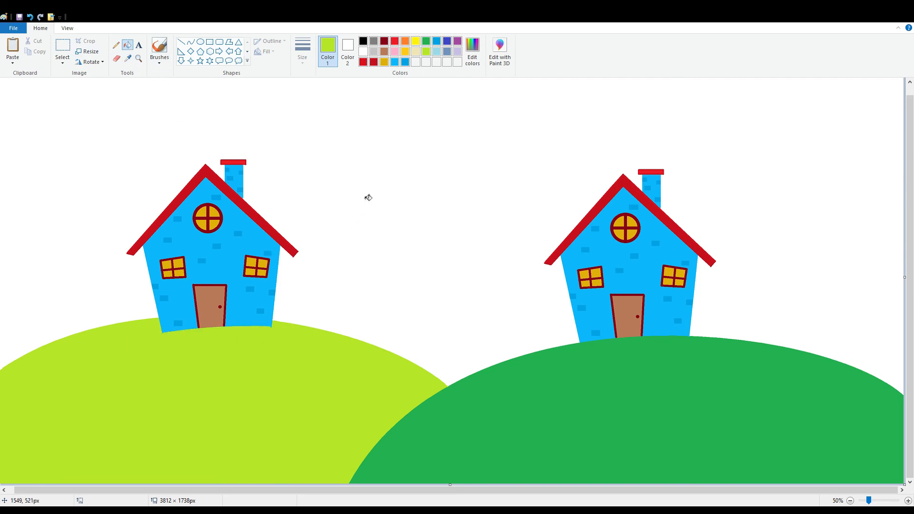
# Try bright red and gold as wall colours for the house on the lime hill
pyautogui.click(395, 41)
pyautogui.click(253, 249)
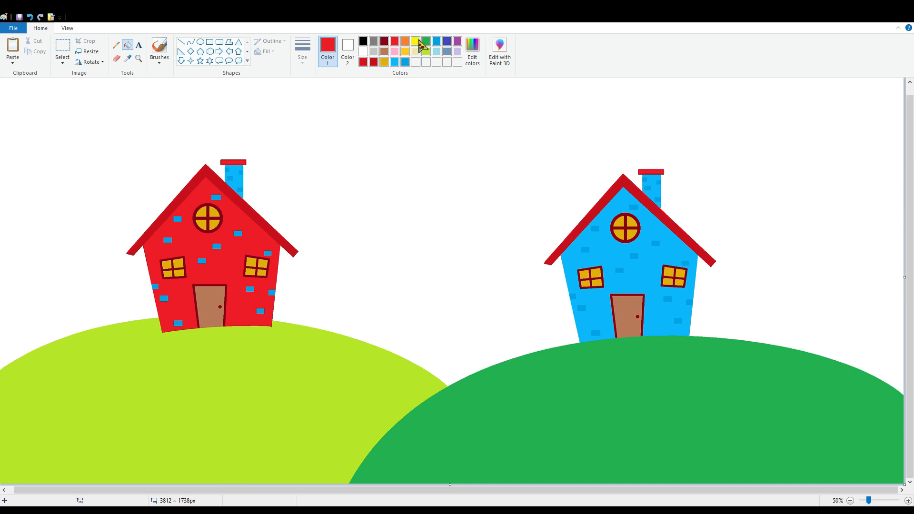
pyautogui.click(405, 52)
pyautogui.click(251, 248)
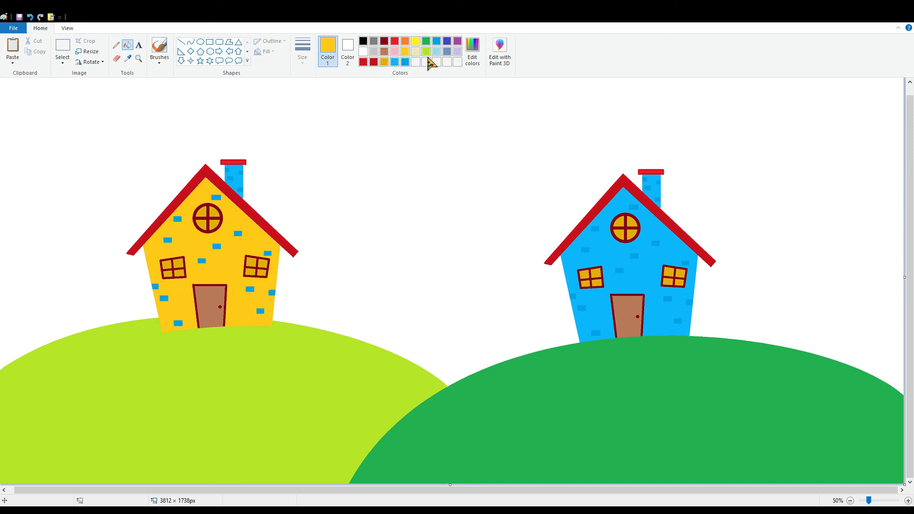
# Recolour the house on the lime hill with bright red walls and chimney and a dark red roof
pyautogui.click(395, 42)
pyautogui.click(251, 254)
pyautogui.click(385, 42)
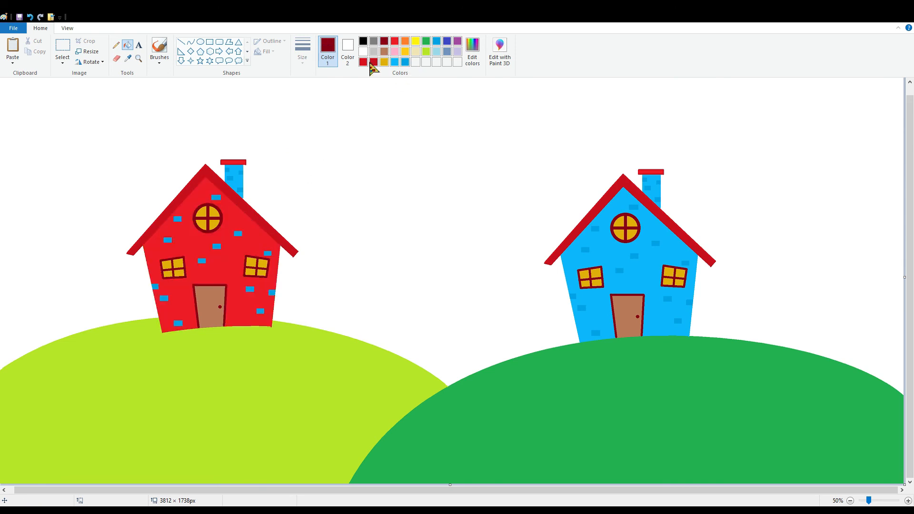
pyautogui.click(289, 248)
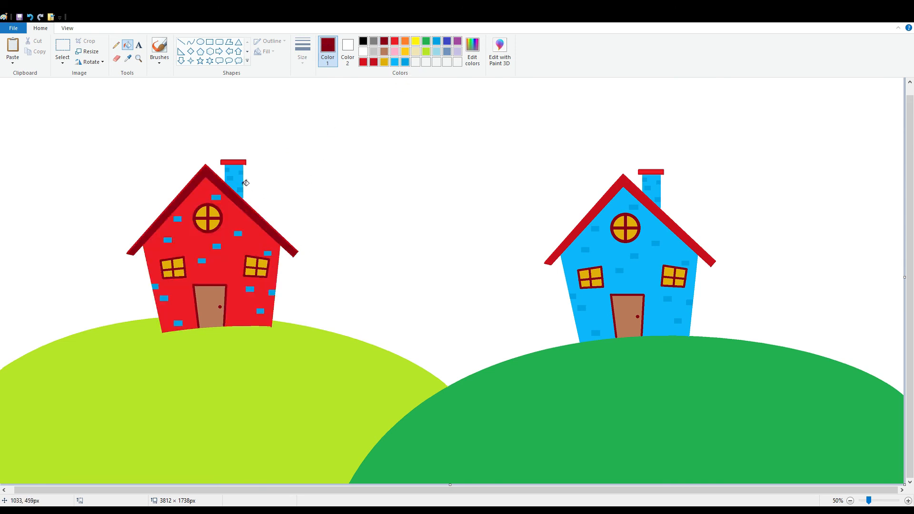
pyautogui.click(394, 42)
pyautogui.click(241, 179)
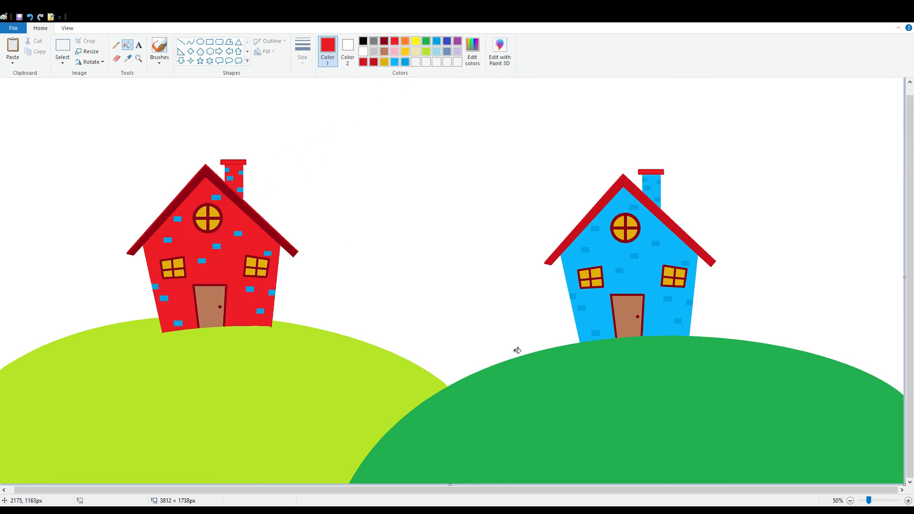
# Fill the red house's bricks on its left side, in the middle and beside the door with a custom darker red
pyautogui.click(908, 501)
pyautogui.scroll(-3, 445, 471)
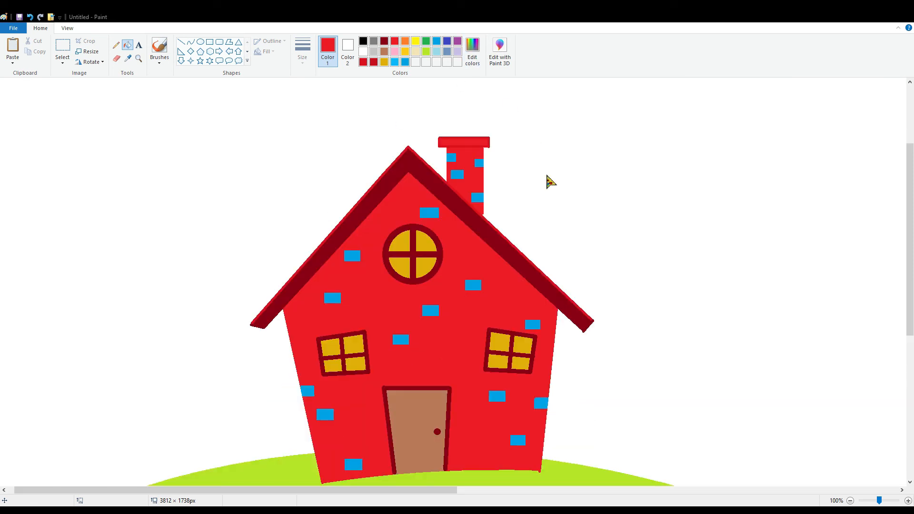
pyautogui.click(560, 255)
pyautogui.click(326, 414)
pyautogui.click(307, 391)
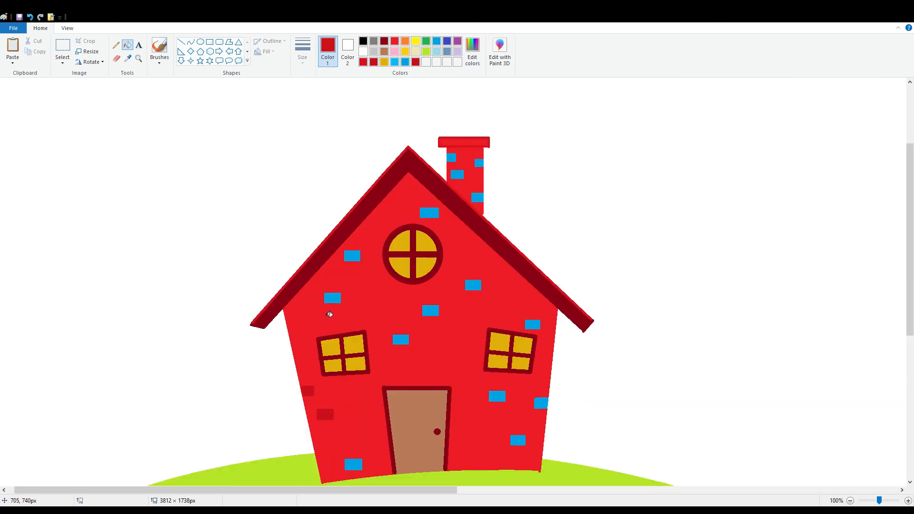
pyautogui.click(332, 299)
pyautogui.click(353, 256)
pyautogui.click(430, 311)
pyautogui.click(400, 339)
pyautogui.click(497, 396)
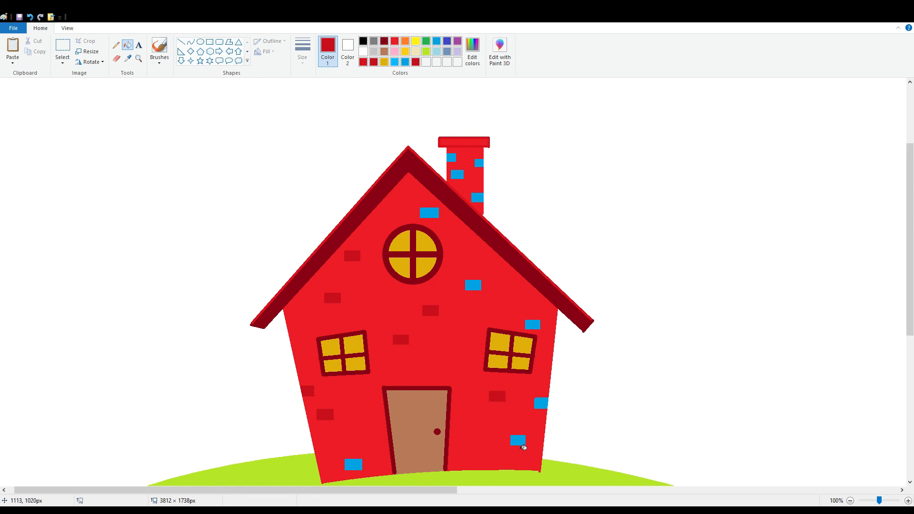
# Fill the remaining blue wall bricks of the red house with the same darker red
pyautogui.click(518, 441)
pyautogui.click(543, 405)
pyautogui.click(532, 326)
pyautogui.click(474, 286)
pyautogui.click(356, 466)
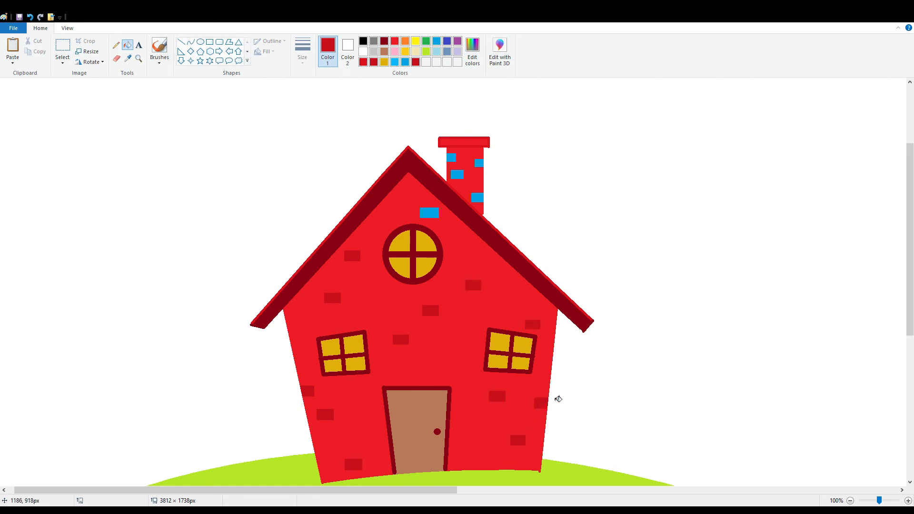
pyautogui.click(431, 215)
# Fill the red house's chimney bricks with the darker red and its chimney cap with dark red
pyautogui.click(479, 199)
pyautogui.click(458, 176)
pyautogui.click(479, 165)
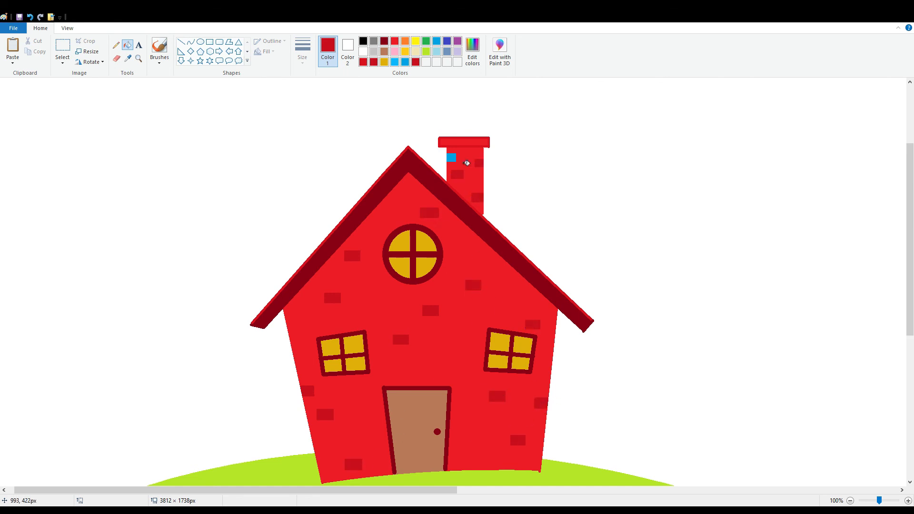
pyautogui.click(452, 158)
pyautogui.click(384, 41)
pyautogui.click(464, 143)
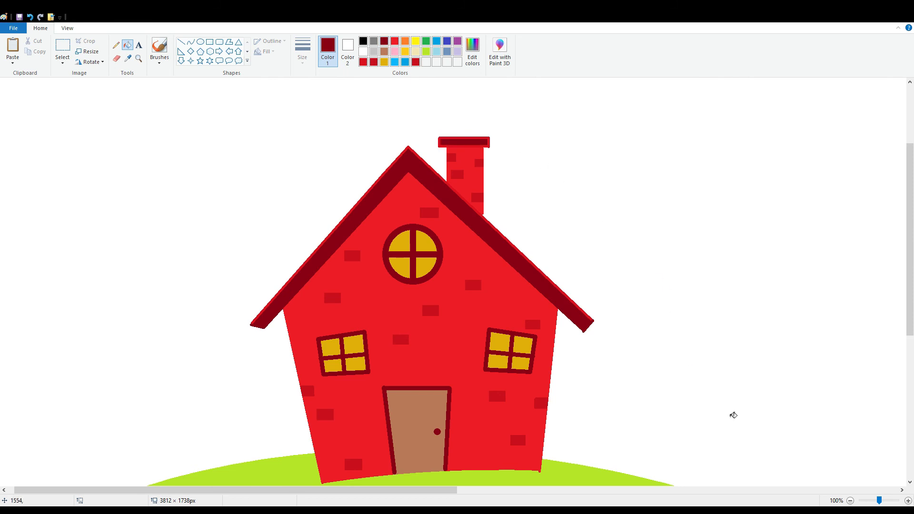
# Fill the white sky with light turquoise
pyautogui.click(850, 501)
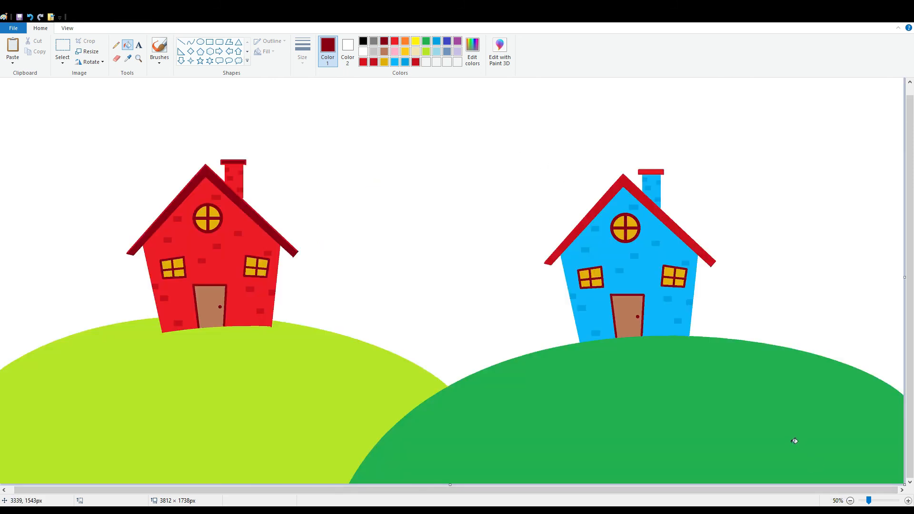
pyautogui.click(436, 52)
pyautogui.click(463, 198)
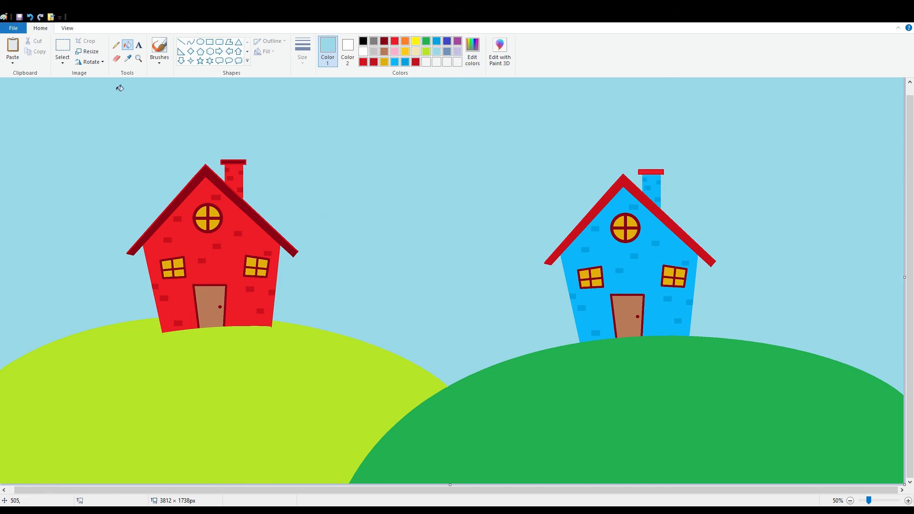
# Paste another blue house copy, shrink it and place it just right of the red house on the lime hill
pyautogui.hotkey('ctrl', 'v')
pyautogui.moveTo(176, 212); pyautogui.dragTo(415, 292)
pyautogui.moveTo(426, 158); pyautogui.dragTo(384, 206)
pyautogui.moveTo(343, 265); pyautogui.dragTo(381, 265)
pyautogui.click(449, 191)
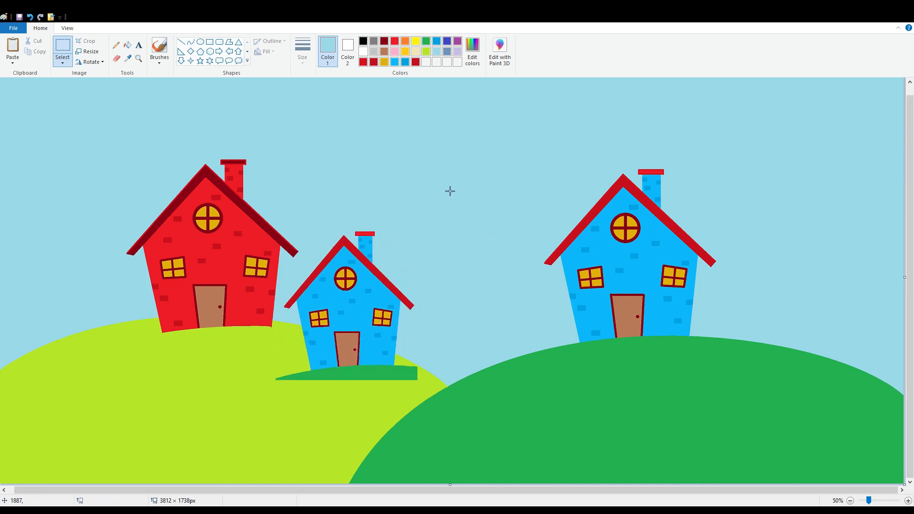
# Fill the green strip under the small house with the hill's lime and its walls with yellow
pyautogui.click(128, 58)
pyautogui.click(317, 385)
pyautogui.click(344, 370)
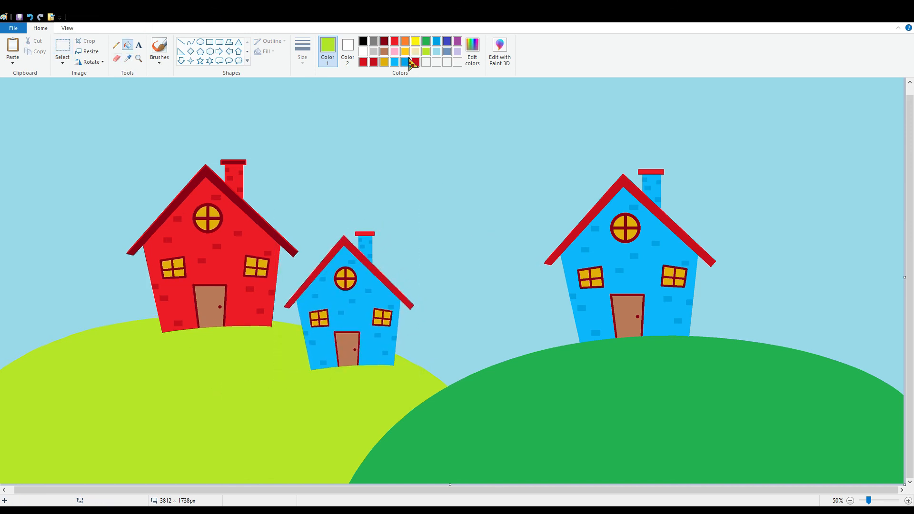
pyautogui.click(416, 41)
pyautogui.click(368, 328)
# Fill the small house's bricks in the middle, upper left and at the left wall edge with gold
pyautogui.click(405, 51)
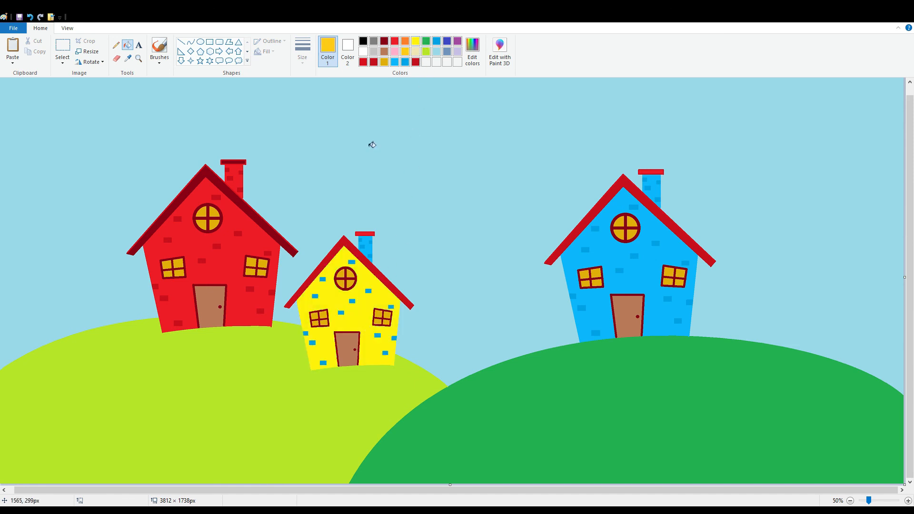
pyautogui.moveTo(869, 501); pyautogui.dragTo(879, 500)
pyautogui.click(680, 341)
pyautogui.click(702, 319)
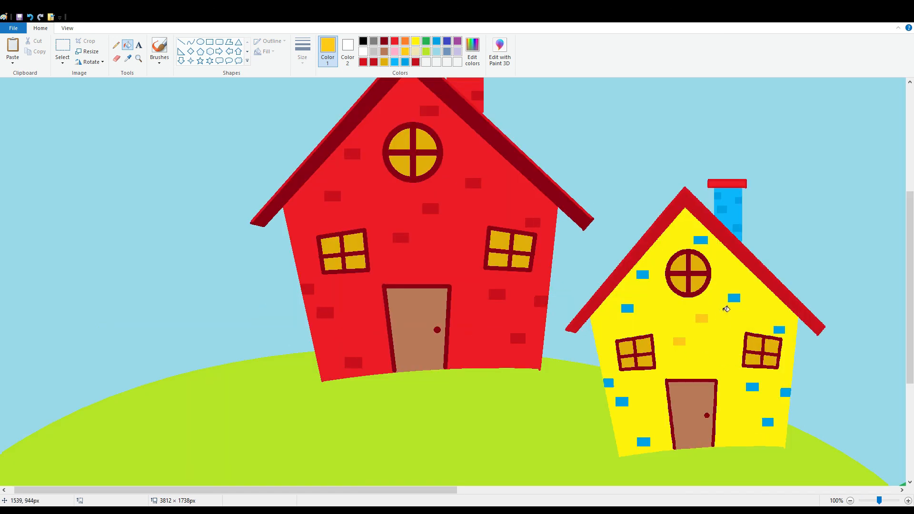
pyautogui.click(734, 298)
pyautogui.click(627, 308)
pyautogui.click(643, 274)
pyautogui.click(609, 383)
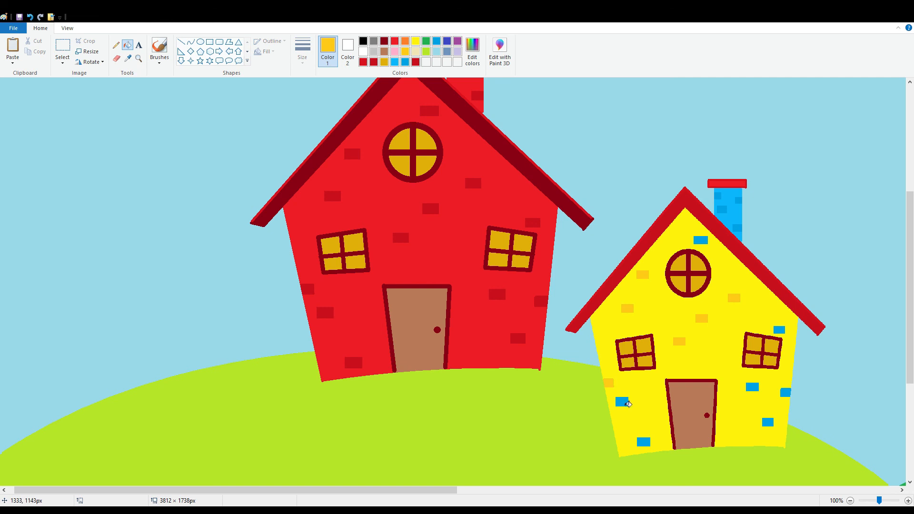
# Fill the remaining blue wall bricks of the small yellow house with gold
pyautogui.click(621, 402)
pyautogui.click(644, 442)
pyautogui.click(753, 389)
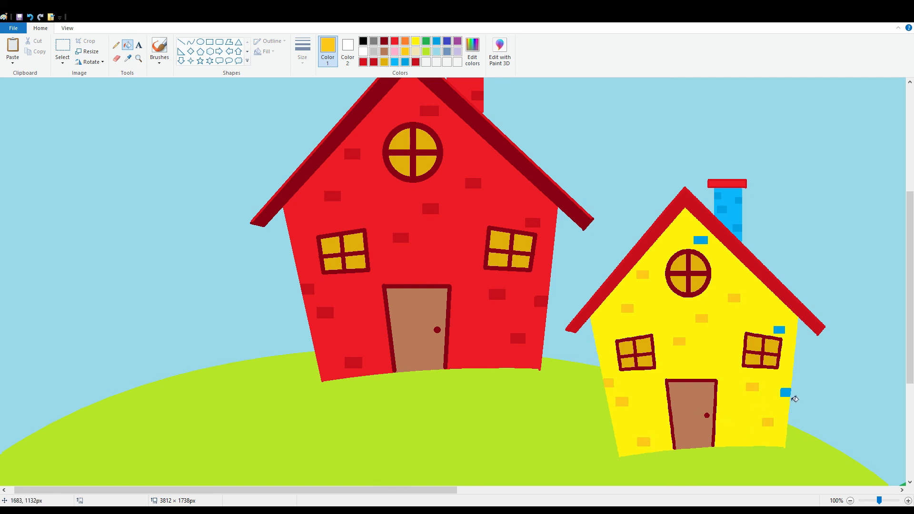
pyautogui.click(778, 331)
pyautogui.click(701, 241)
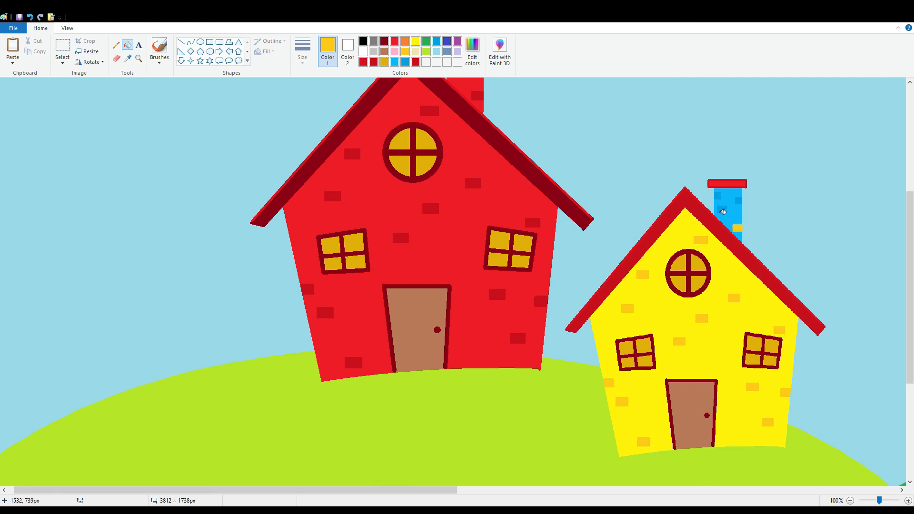
# Colour the small house's chimney yellow with gold bricks
pyautogui.click(737, 219)
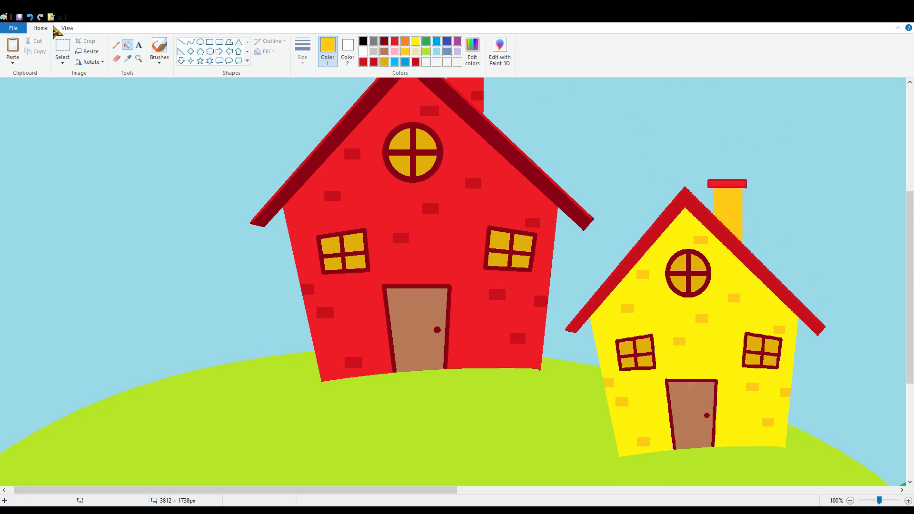
pyautogui.hotkey('ctrl', 'z')
pyautogui.click(417, 42)
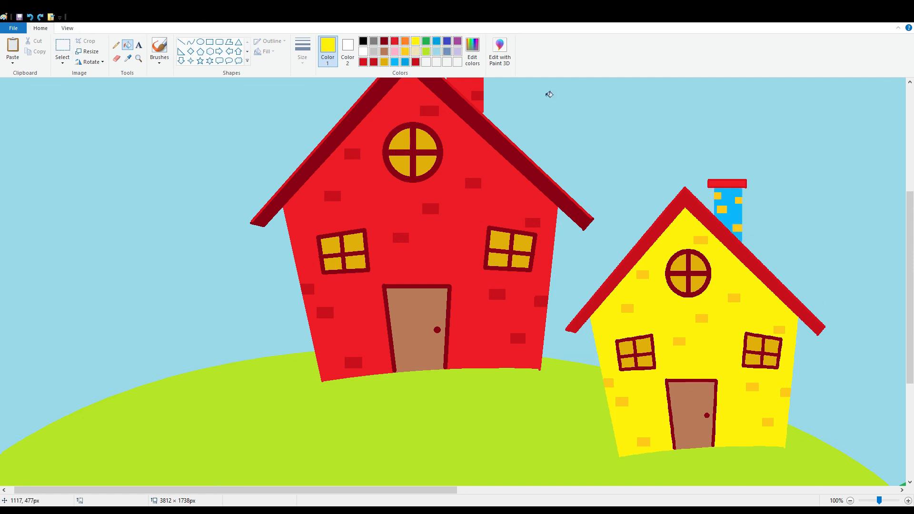
pyautogui.click(741, 216)
# Draw a circle about 340 px wide in the sky between the houses and fill it with orange
pyautogui.click(850, 500)
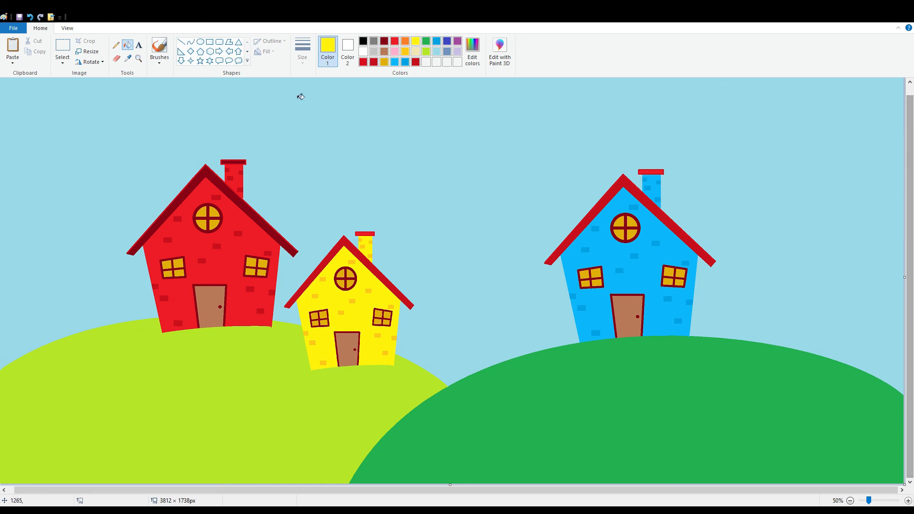
pyautogui.click(200, 42)
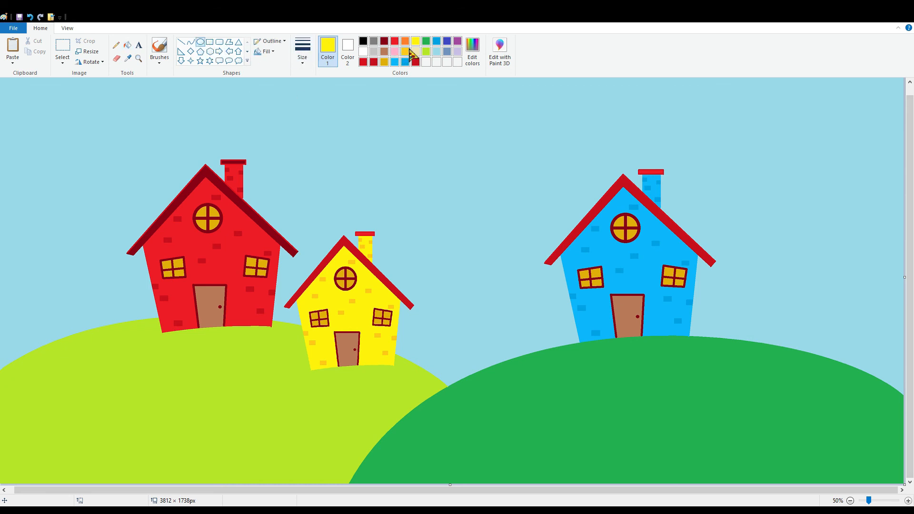
pyautogui.click(407, 51)
pyautogui.moveTo(392, 103); pyautogui.dragTo(479, 193)
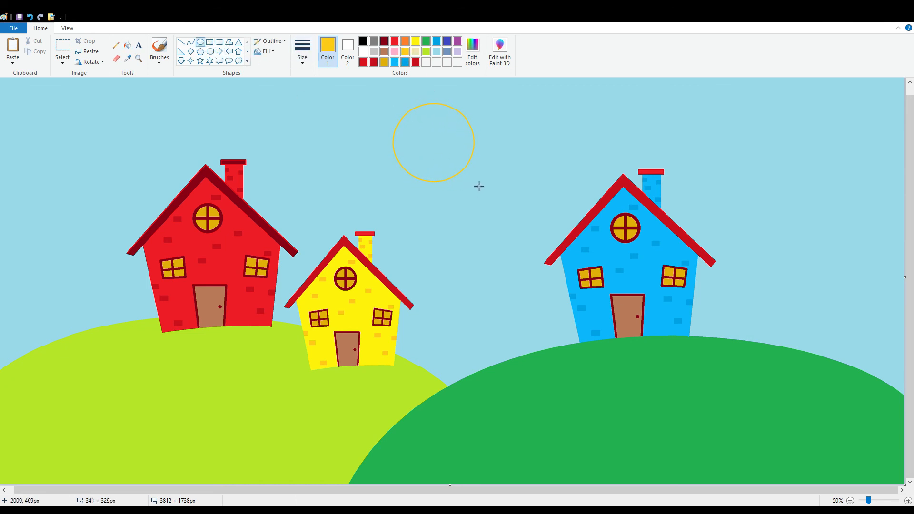
pyautogui.click(405, 41)
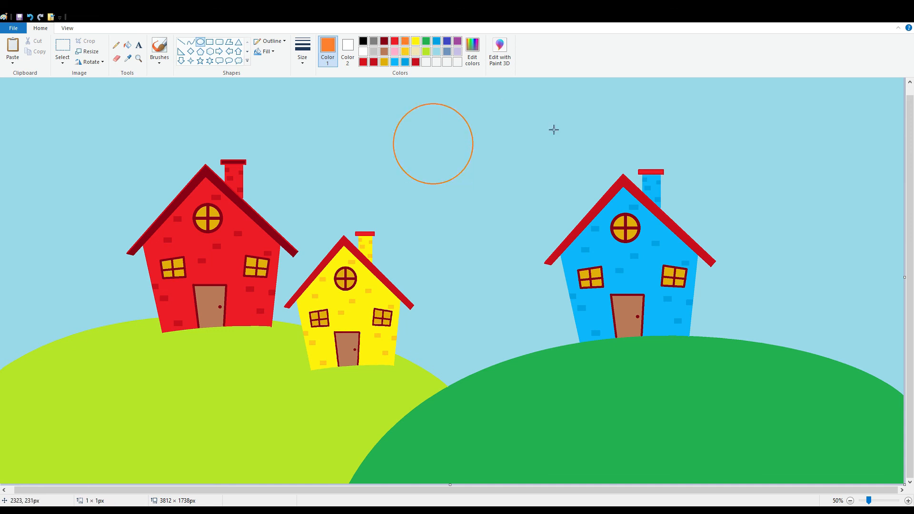
pyautogui.click(127, 45)
pyautogui.click(396, 128)
# Draw a gold circle about 255 px wide centred inside the orange sun and fill it with gold
pyautogui.click(201, 42)
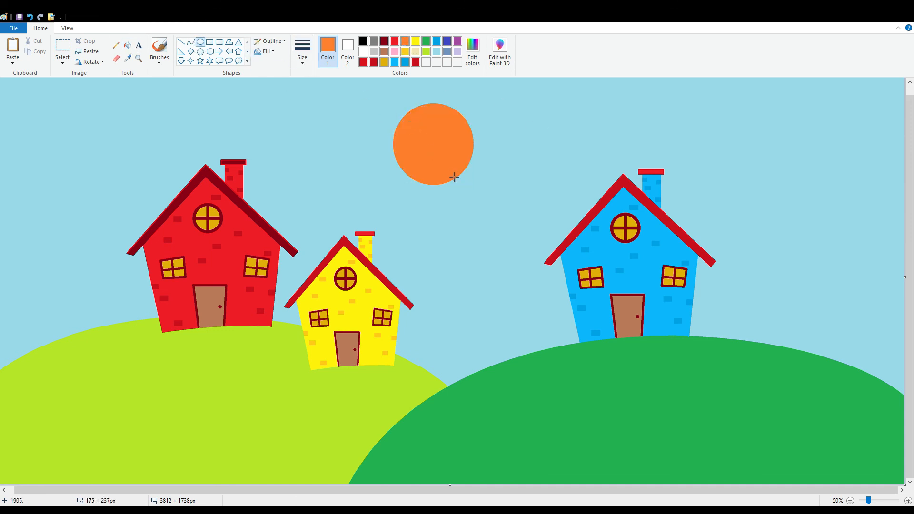
pyautogui.moveTo(454, 178); pyautogui.dragTo(463, 177)
pyautogui.click(406, 51)
pyautogui.moveTo(413, 149); pyautogui.dragTo(409, 149)
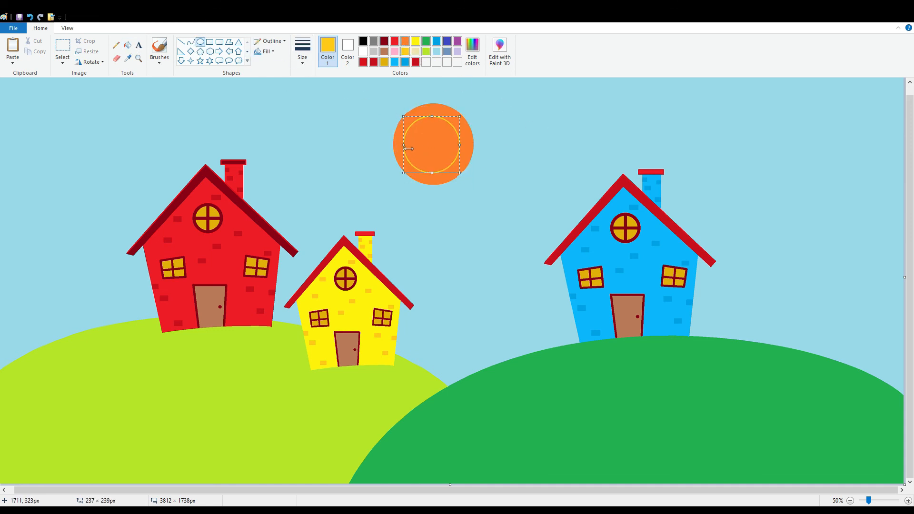
pyautogui.moveTo(463, 176); pyautogui.dragTo(467, 180)
pyautogui.moveTo(437, 122); pyautogui.dragTo(437, 120)
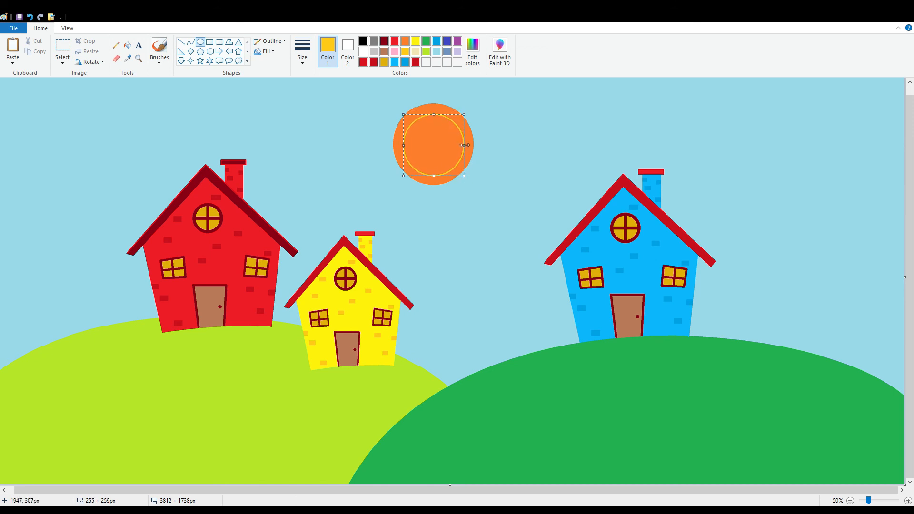
pyautogui.click(128, 45)
pyautogui.click(440, 151)
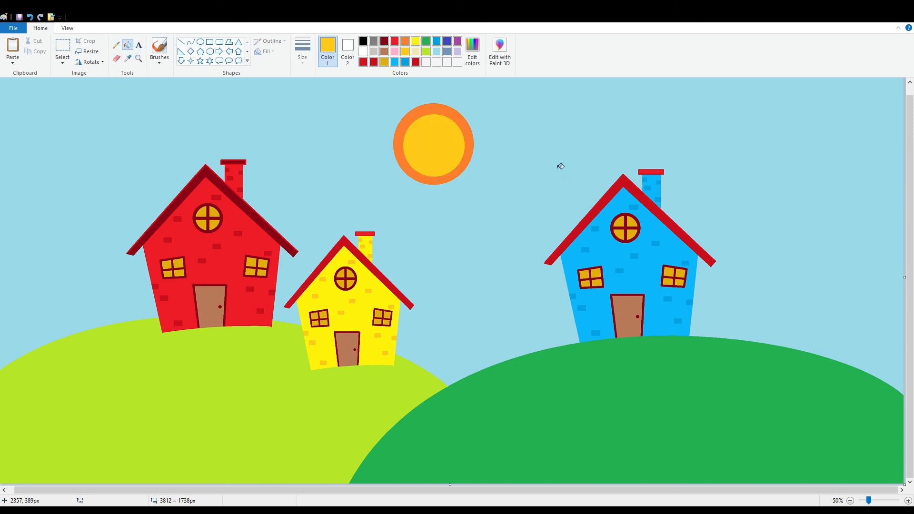
# Draw a smaller yellow circle inside the gold one and fill it with yellow
pyautogui.click(416, 40)
pyautogui.click(200, 41)
pyautogui.moveTo(417, 127); pyautogui.dragTo(465, 174)
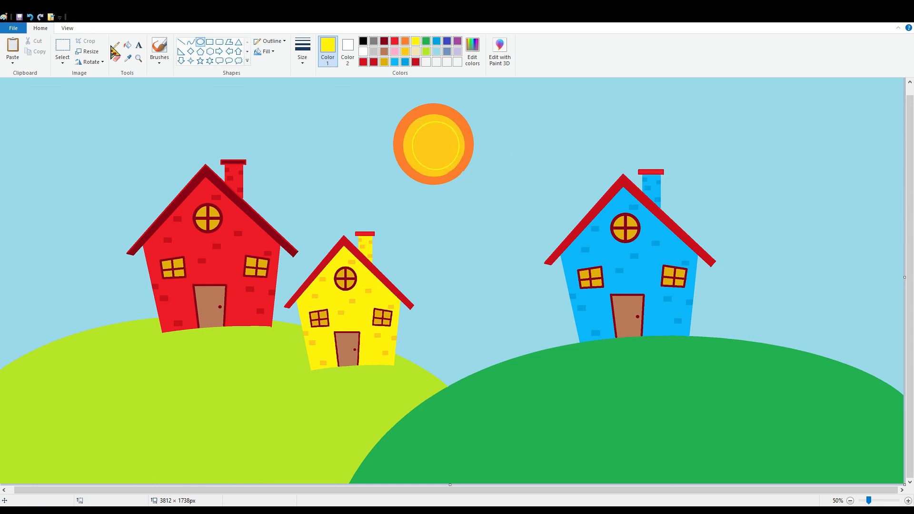
pyautogui.click(127, 44)
pyautogui.click(437, 150)
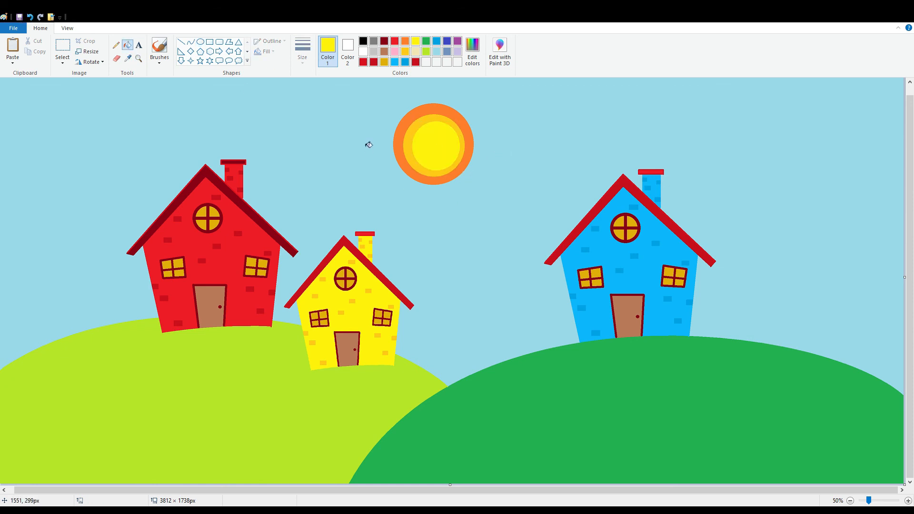
# Draw a small black bird with curved lines in the sky left of the sun
pyautogui.click(190, 42)
pyautogui.click(363, 41)
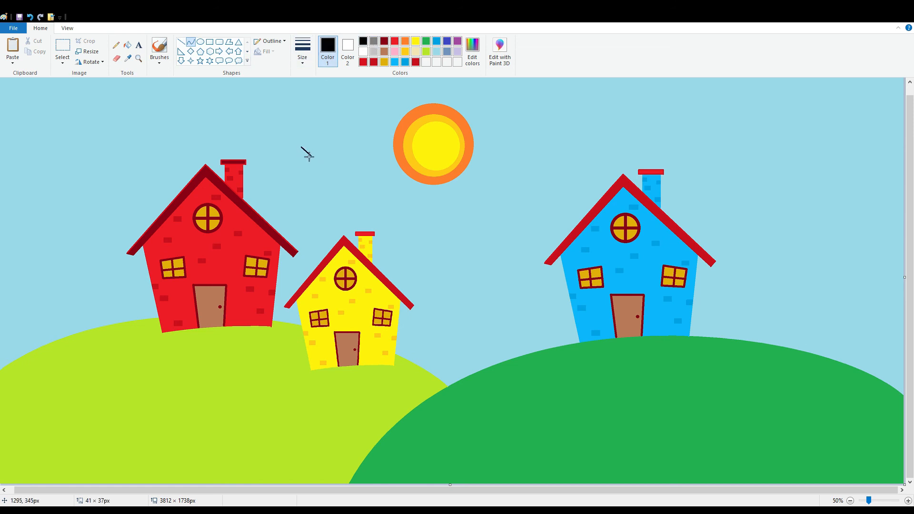
pyautogui.doubleClick(312, 151)
pyautogui.click(333, 145)
pyautogui.moveTo(311, 156)
pyautogui.mouseDown()
pyautogui.moveTo(313, 142)
pyautogui.moveTo(322, 160)
pyautogui.mouseUp()
pyautogui.doubleClick(310, 150)
# Copy the bird and place two duplicates, one to its right and one to its lower left
pyautogui.click(63, 48)
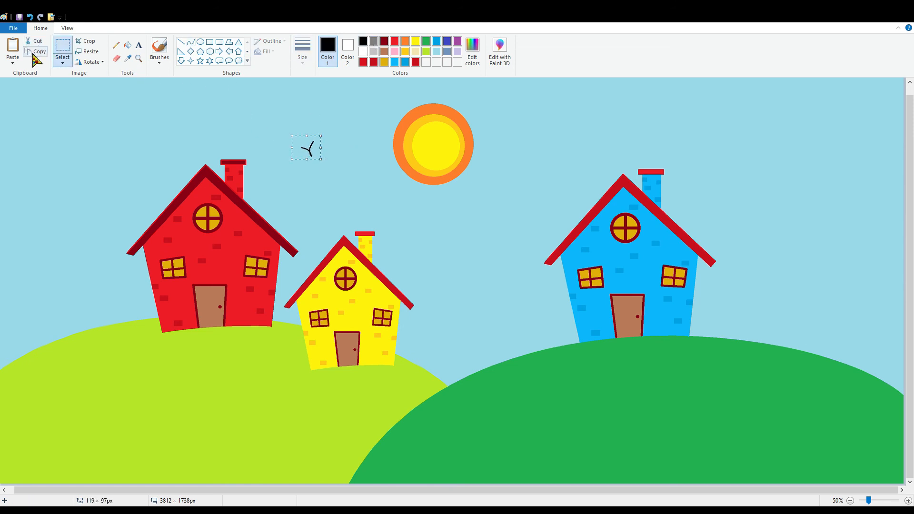
pyautogui.hotkey('ctrl', 'c')
pyautogui.hotkey('ctrl', 'v')
pyautogui.moveTo(21, 94); pyautogui.dragTo(332, 145)
pyautogui.hotkey('ctrl', 'v')
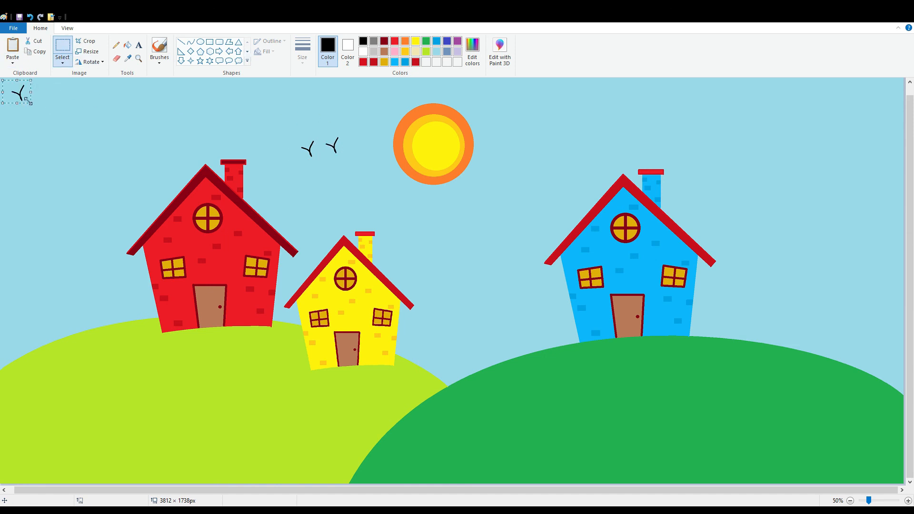
pyautogui.moveTo(27, 97); pyautogui.dragTo(297, 166)
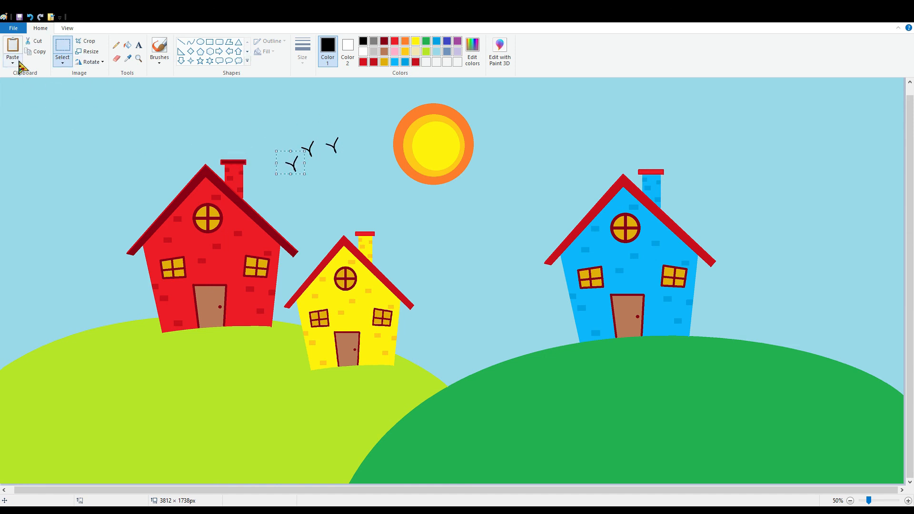
# Paste two more birds, one to the lower right and one to the upper left of the first bird
pyautogui.click(13, 48)
pyautogui.moveTo(20, 92); pyautogui.dragTo(329, 174)
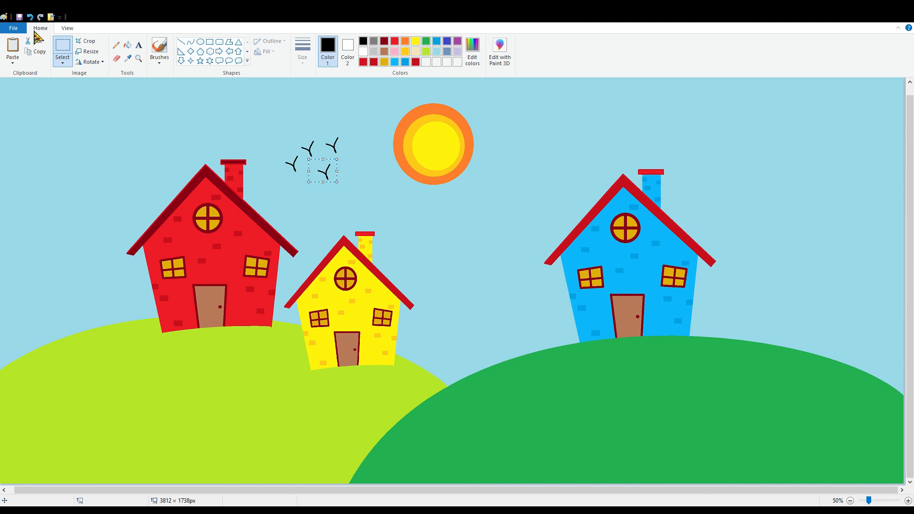
pyautogui.click(12, 47)
pyautogui.moveTo(20, 94); pyautogui.dragTo(288, 141)
pyautogui.click(764, 110)
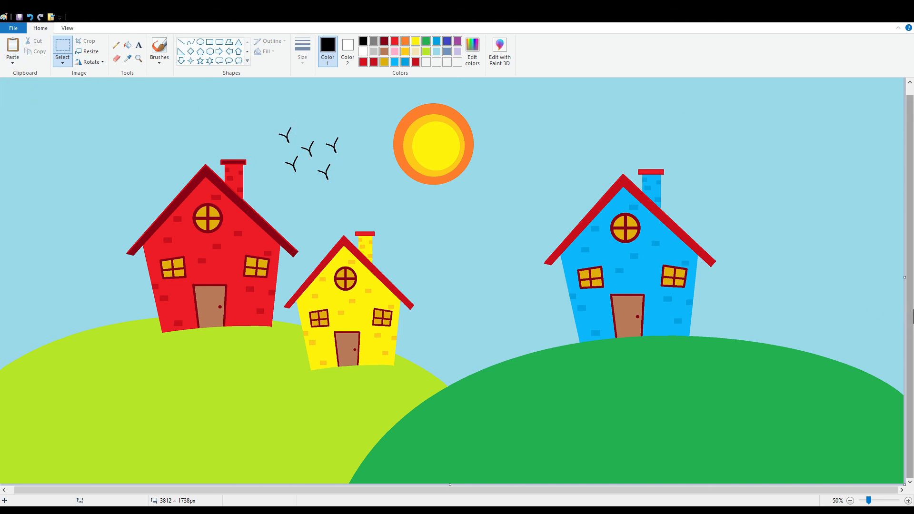